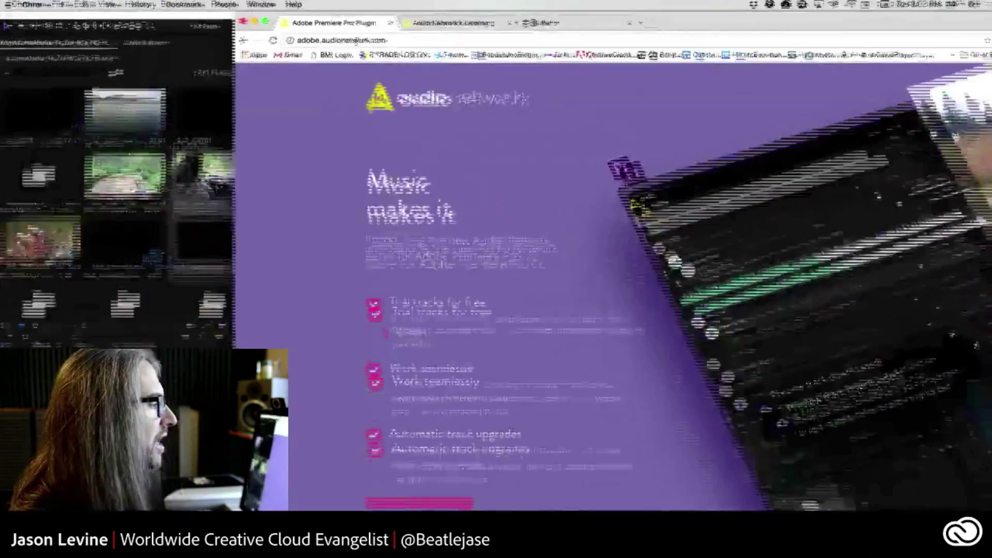
# Review the Audio Network panel's features, download options and installation instructions on its web page.
pyautogui.scroll(-3, 610, 279)
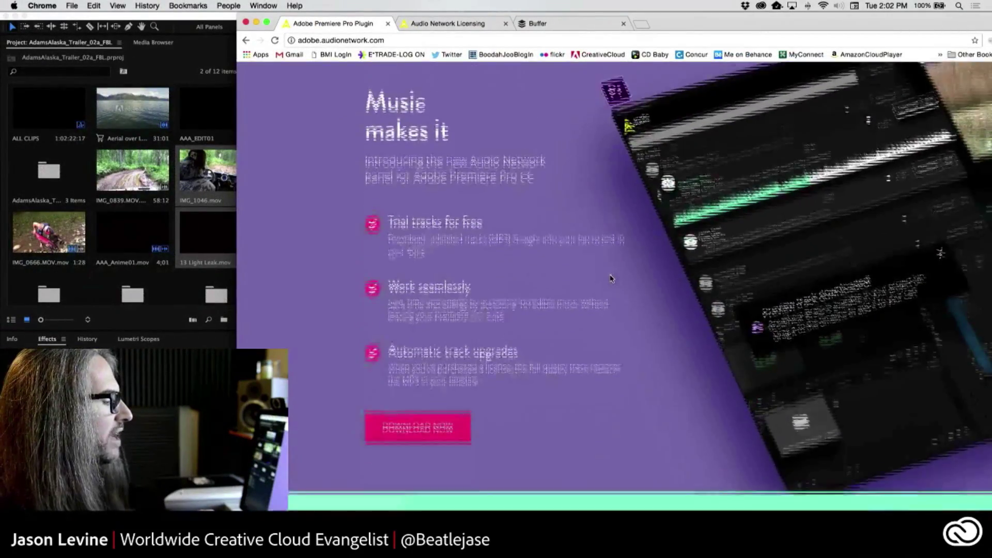
pyautogui.scroll(1, 610, 279)
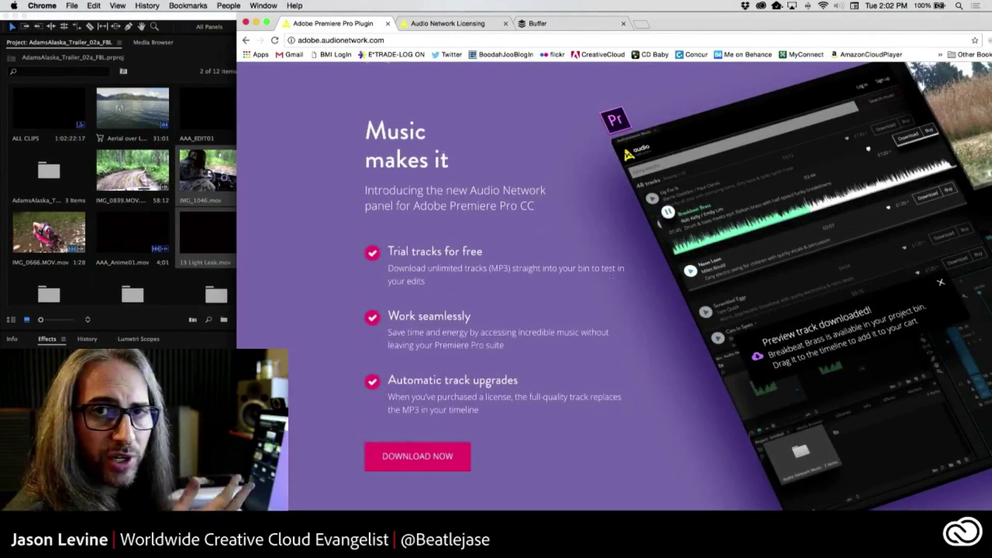
pyautogui.scroll(-15, 610, 282)
pyautogui.scroll(-3, 608, 291)
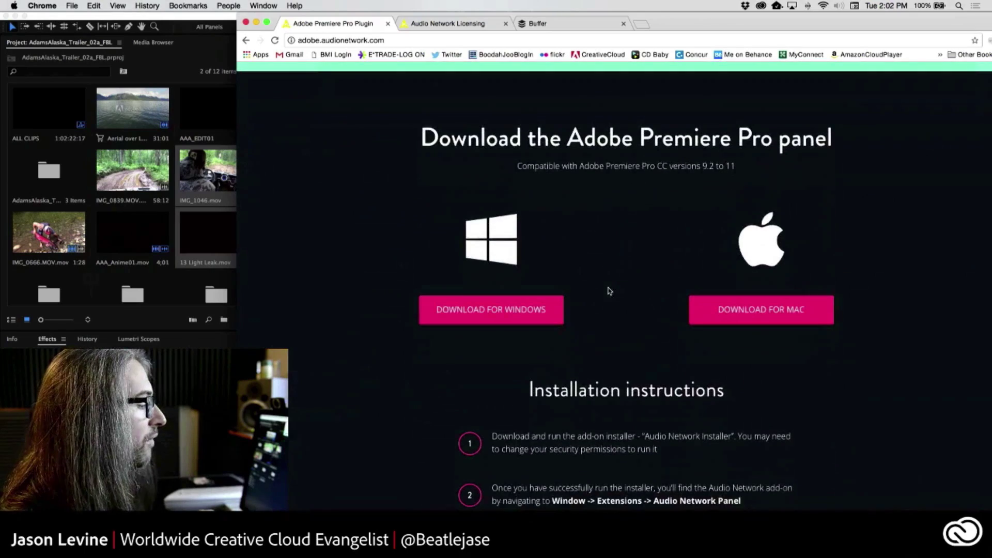
pyautogui.scroll(-6, 623, 432)
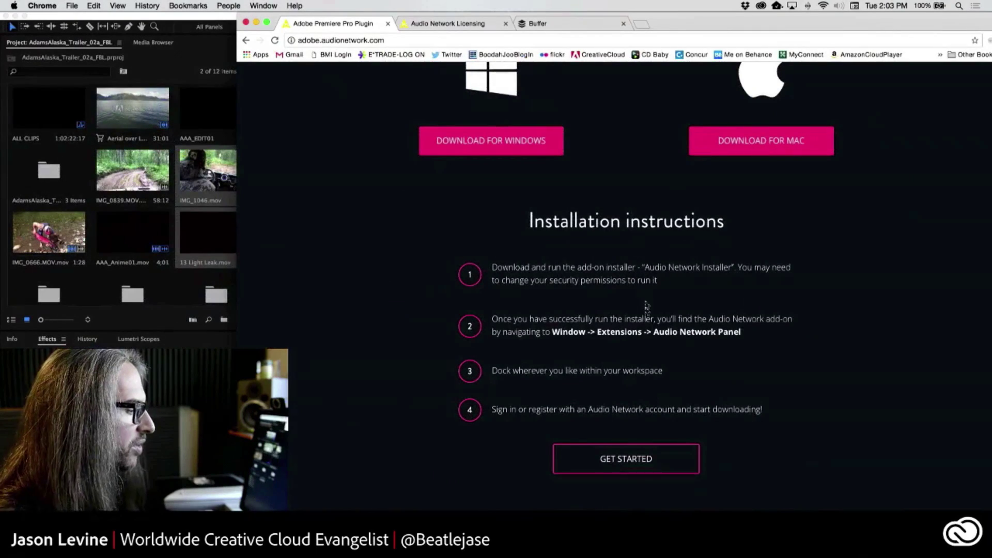
# Switch to Premiere Pro and open the Audio Network Music extension panel.
pyautogui.press('super+Tab')
pyautogui.press('super+Tab')
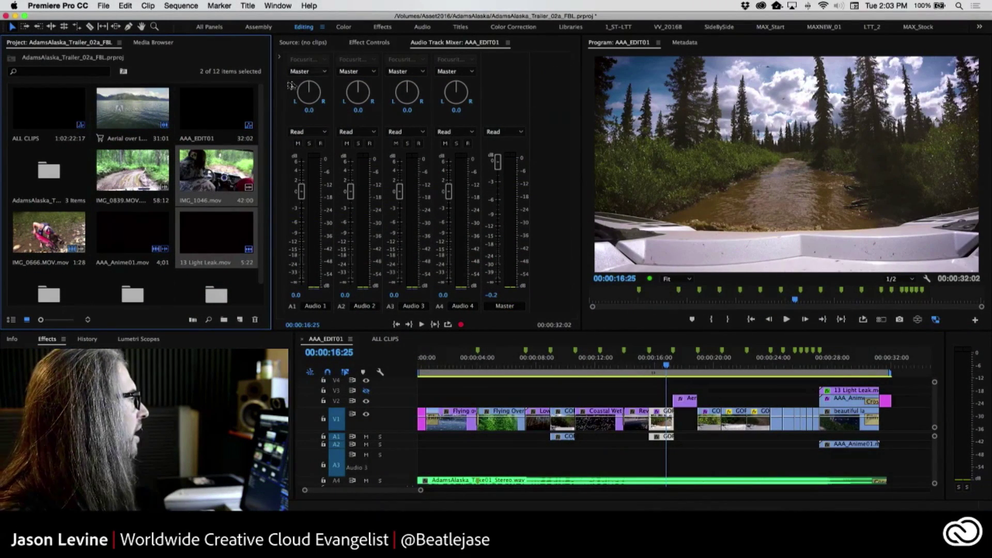
pyautogui.click(264, 4)
pyautogui.moveTo(281, 47)
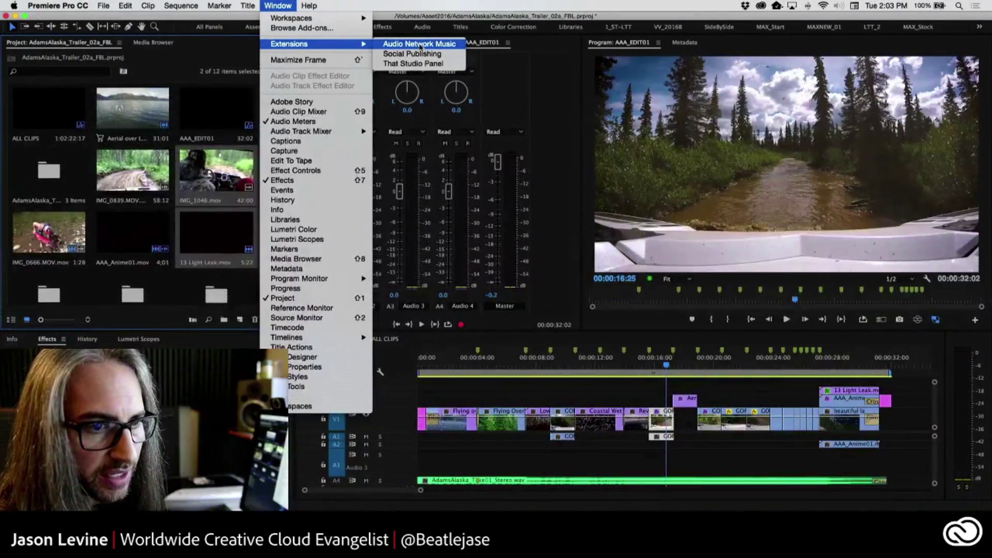
pyautogui.click(438, 43)
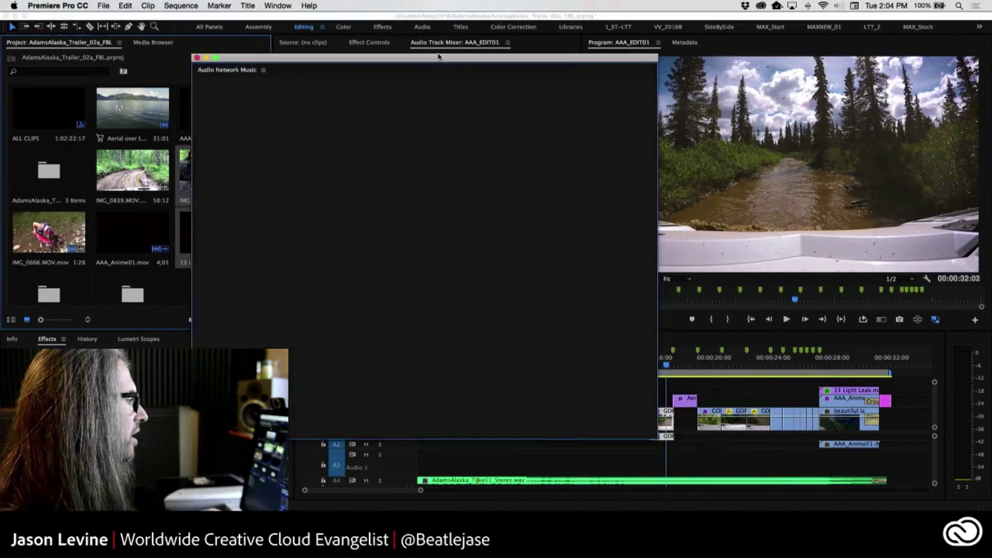
# Dock the floating Audio Network Music panel into the group with the Project panel and Media Browser.
pyautogui.moveTo(370, 60); pyautogui.dragTo(403, 44)
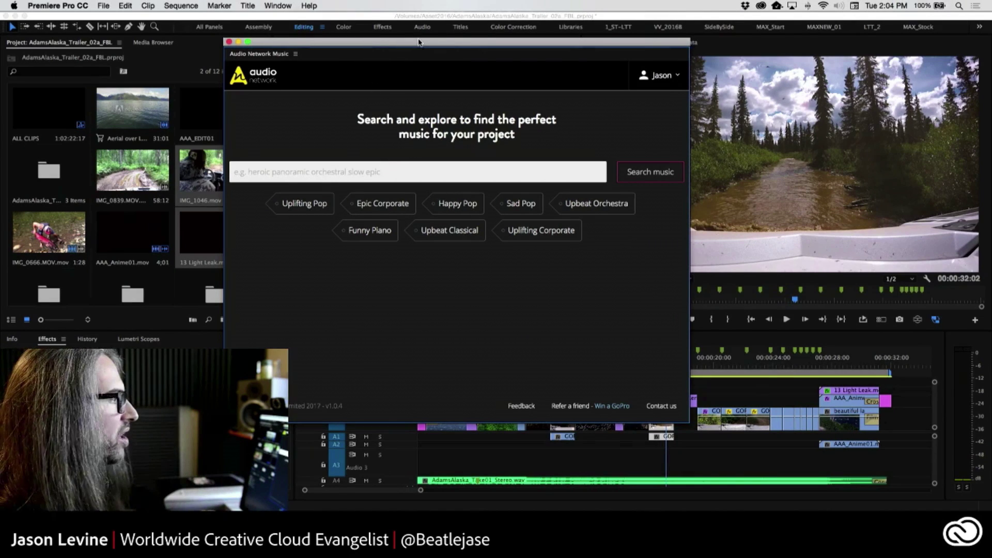
pyautogui.moveTo(419, 43); pyautogui.dragTo(562, 30)
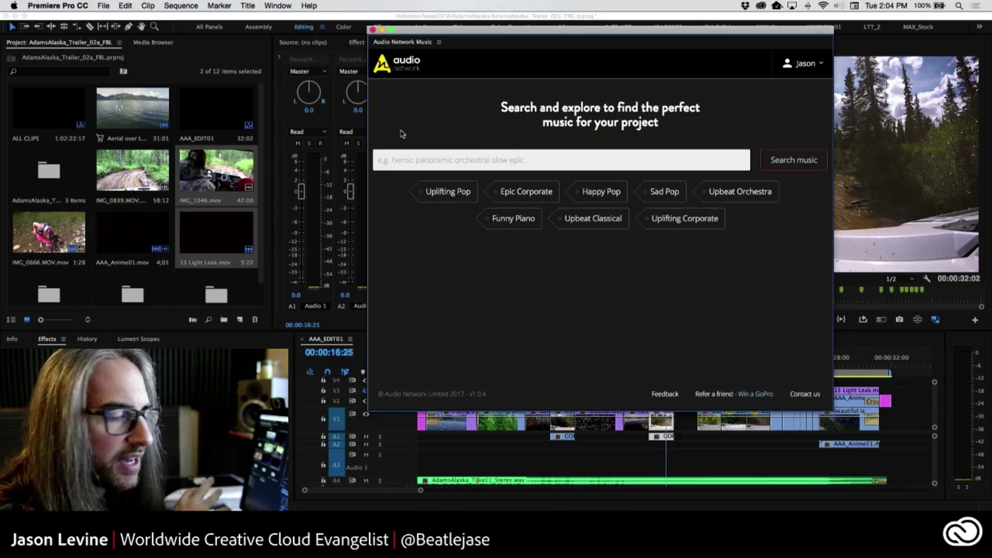
pyautogui.moveTo(400, 43); pyautogui.dragTo(113, 135)
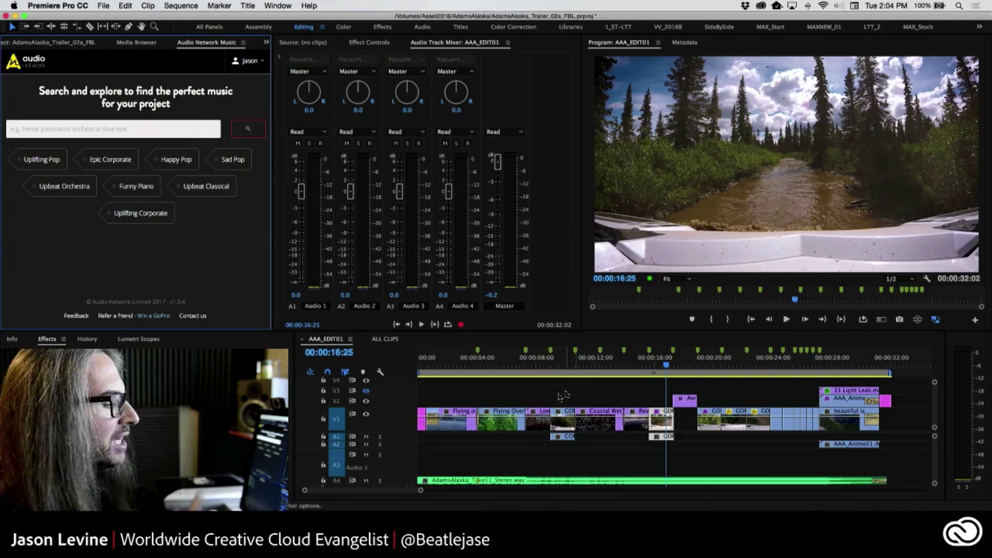
# Play the AAA_EDIT01 sequence from its beginning to review the trailer with its current music.
pyautogui.click(370, 363)
pyautogui.press('Home')
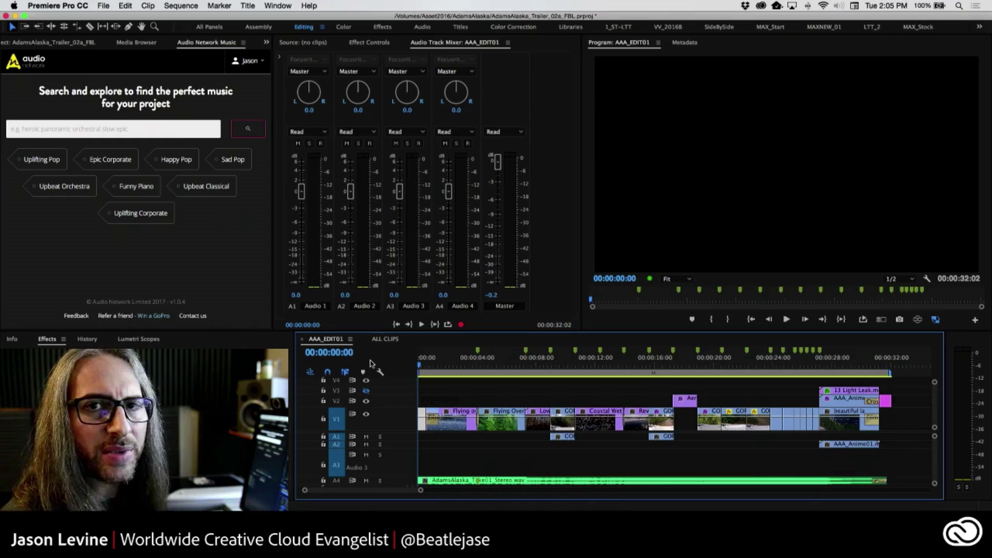
pyautogui.press('space')
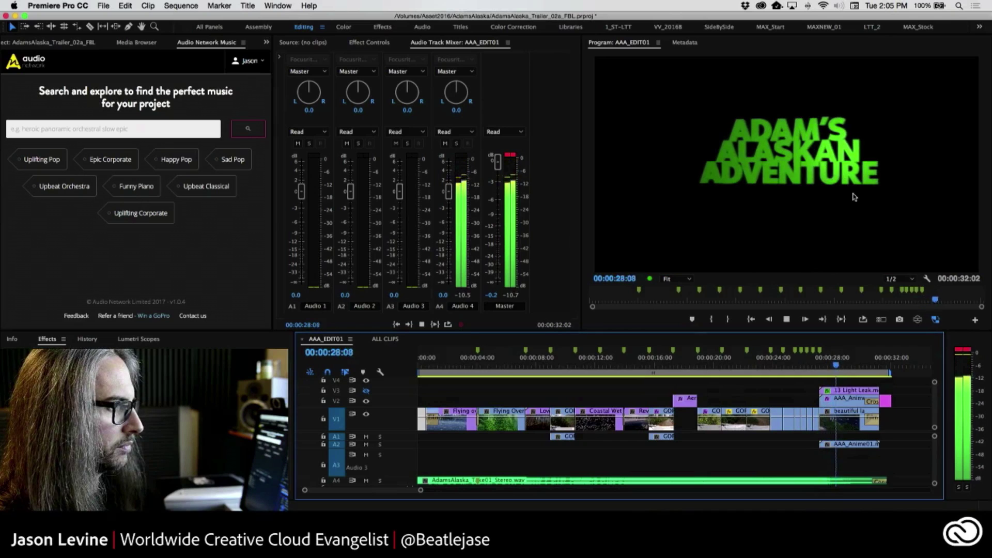
pyautogui.press('space')
# Move the playhead to 00:00:01:21 and mute audio track A4, which holds the existing music.
pyautogui.moveTo(512, 368); pyautogui.dragTo(445, 367)
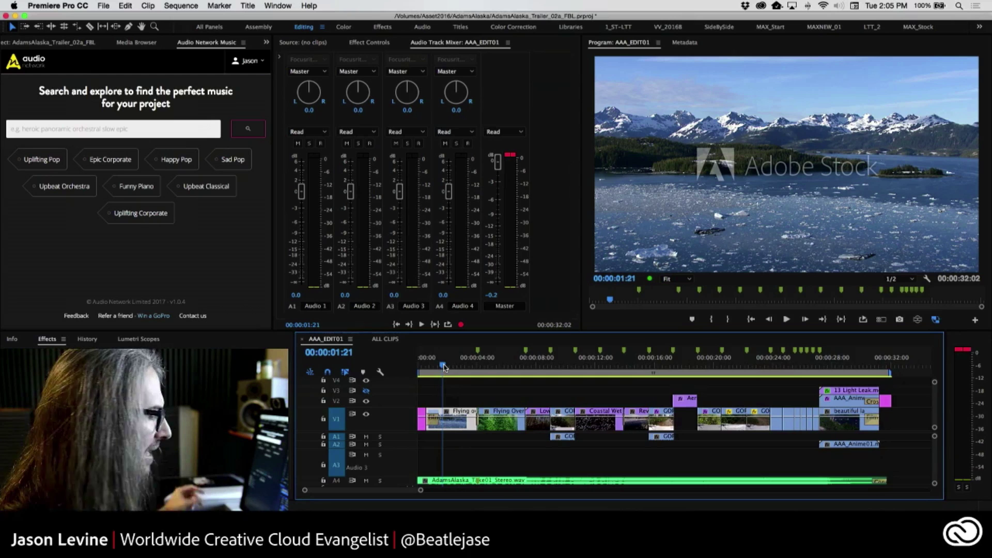
pyautogui.click(367, 480)
# Undock the Audio Network Music panel, position it over the workspace and enlarge its window.
pyautogui.click(244, 43)
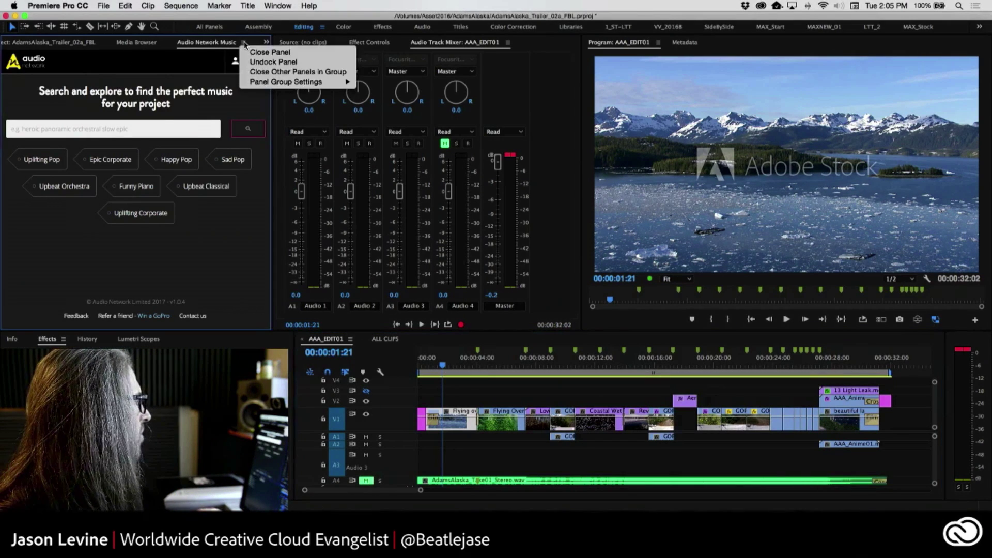
pyautogui.click(283, 62)
pyautogui.moveTo(206, 32); pyautogui.dragTo(511, 39)
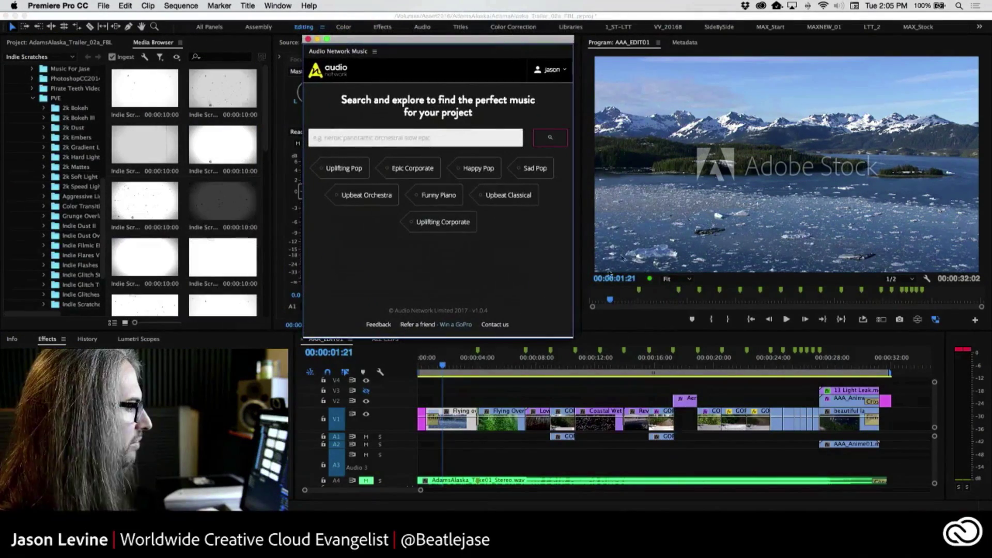
pyautogui.moveTo(574, 339); pyautogui.dragTo(774, 406)
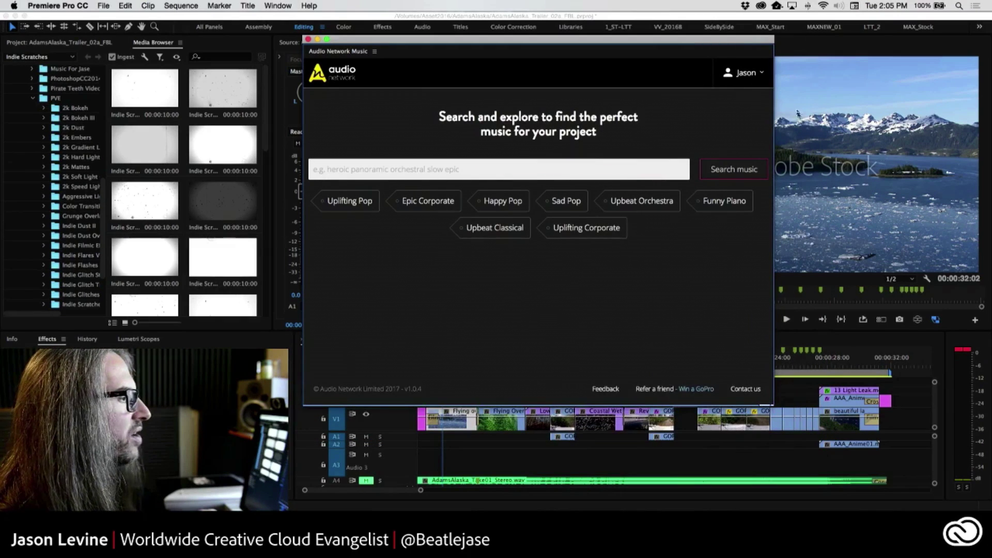
# Review the account's favourite tracks and the tracks saved in the Orchestral_Epic and Rocking/Driving projects.
pyautogui.click(753, 75)
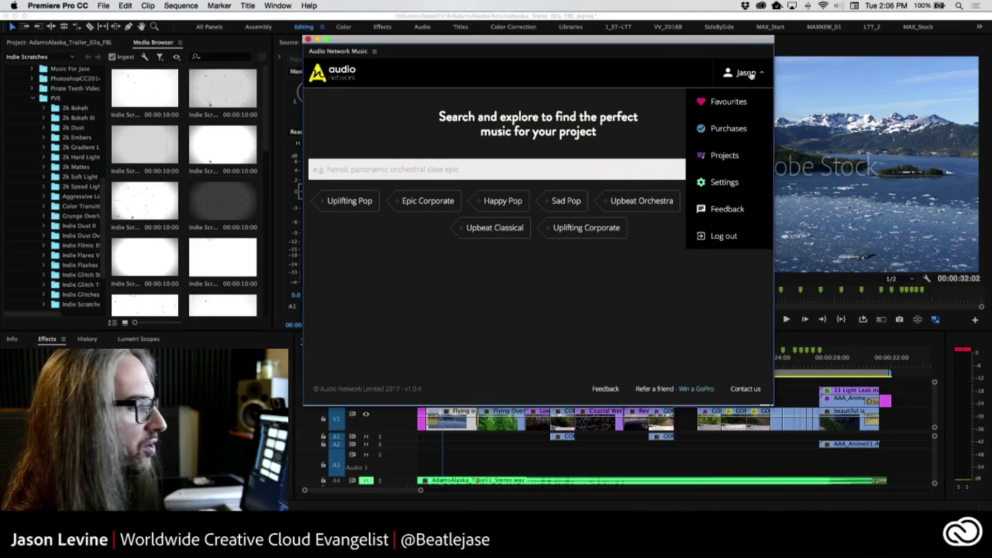
pyautogui.click(738, 104)
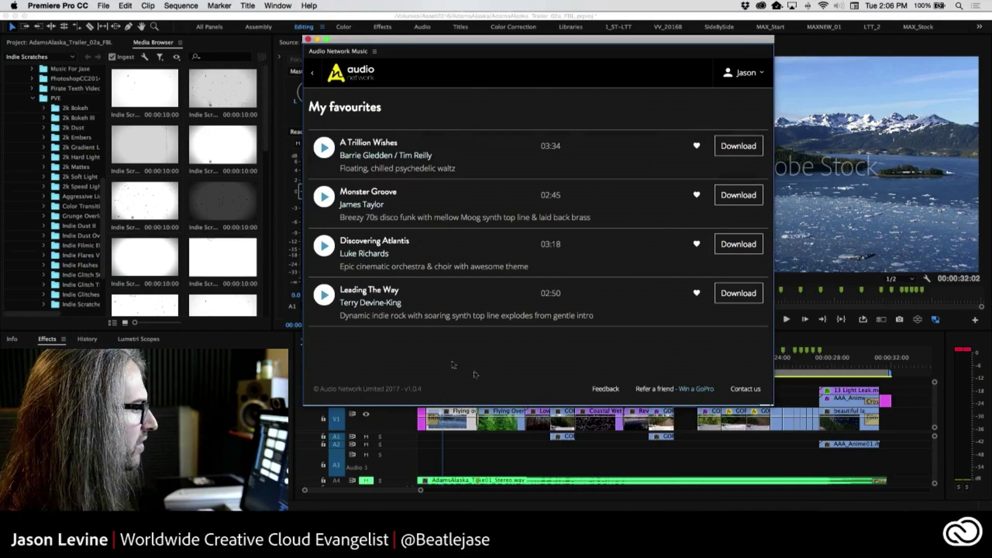
pyautogui.click(757, 76)
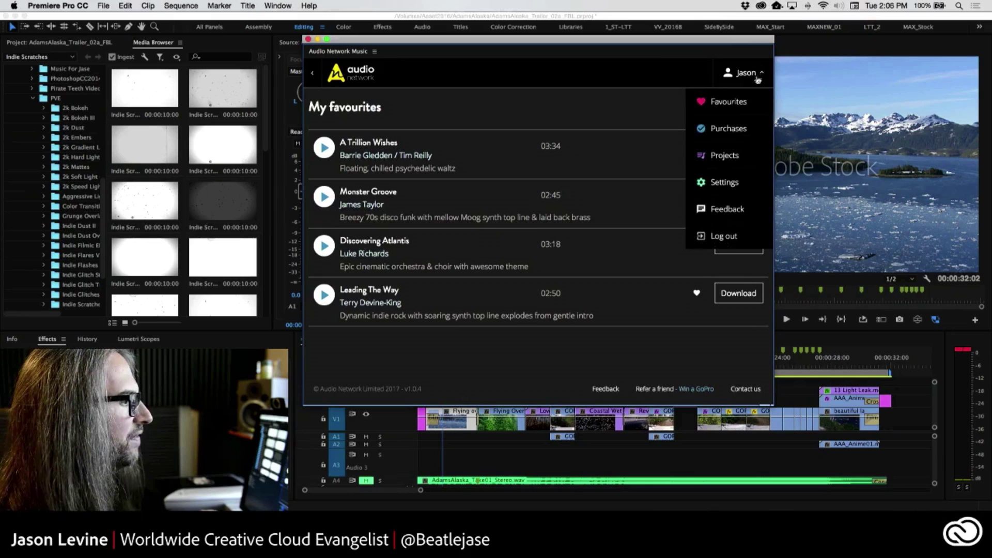
pyautogui.click(734, 157)
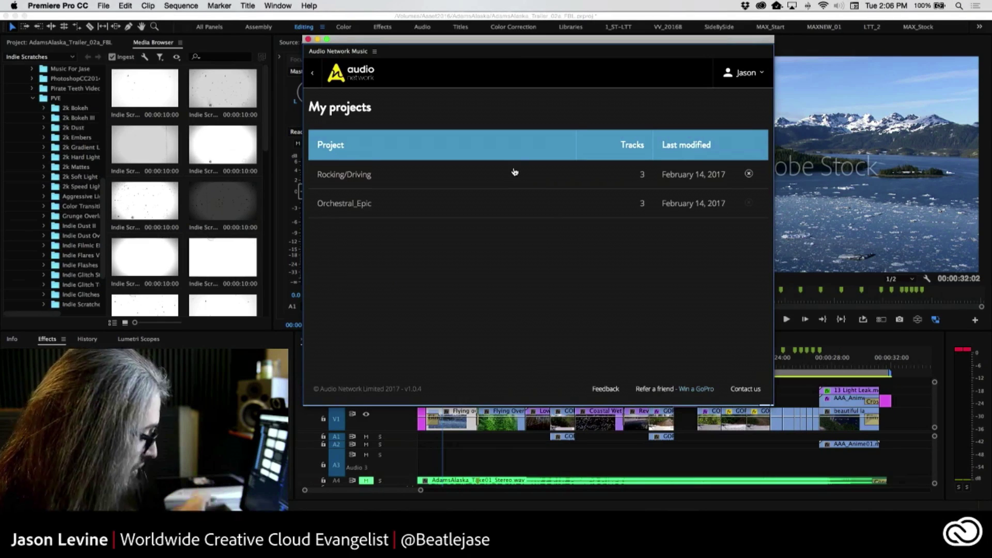
pyautogui.click(346, 204)
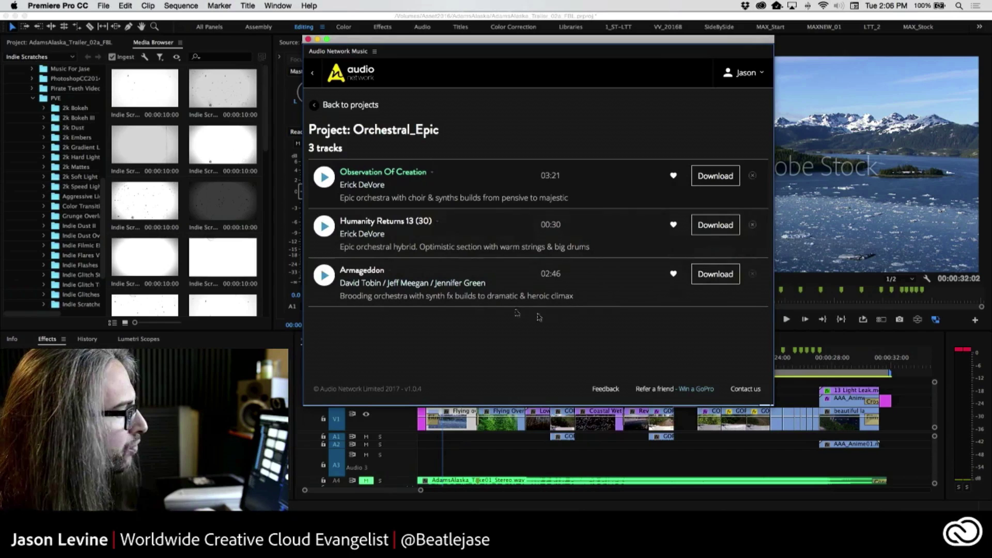
pyautogui.click(346, 104)
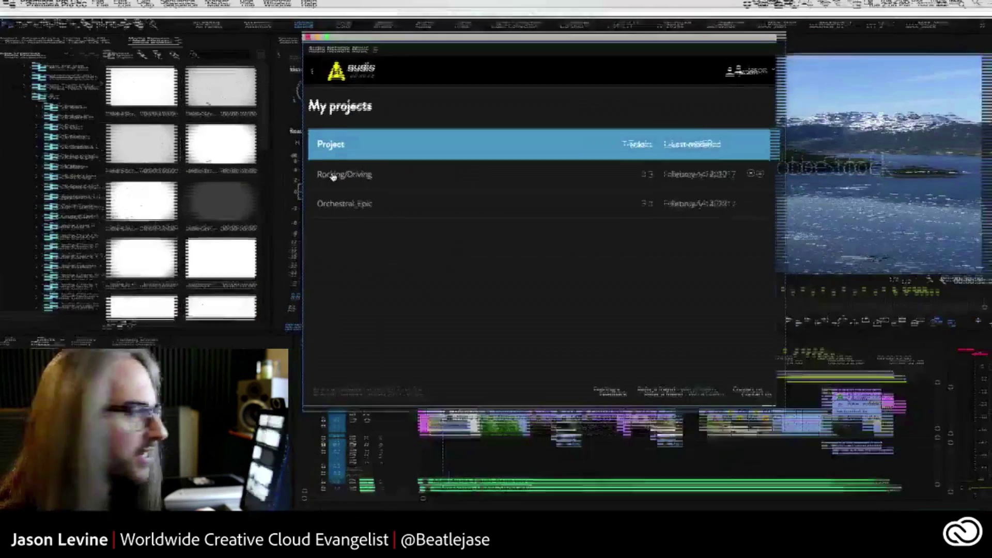
pyautogui.click(356, 174)
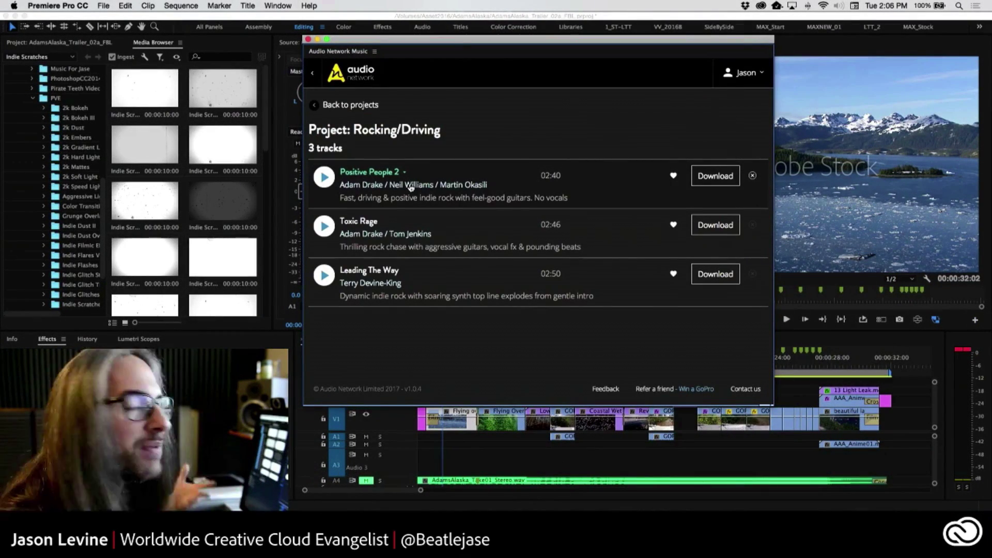
pyautogui.click(315, 105)
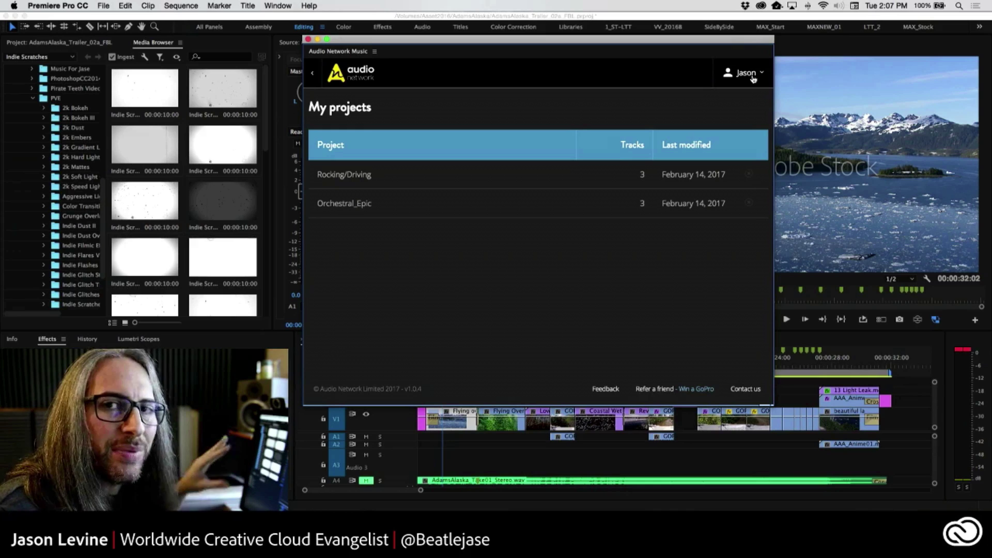
# Check the file download location in the Audio Network settings and return to the music search page.
pyautogui.click(752, 79)
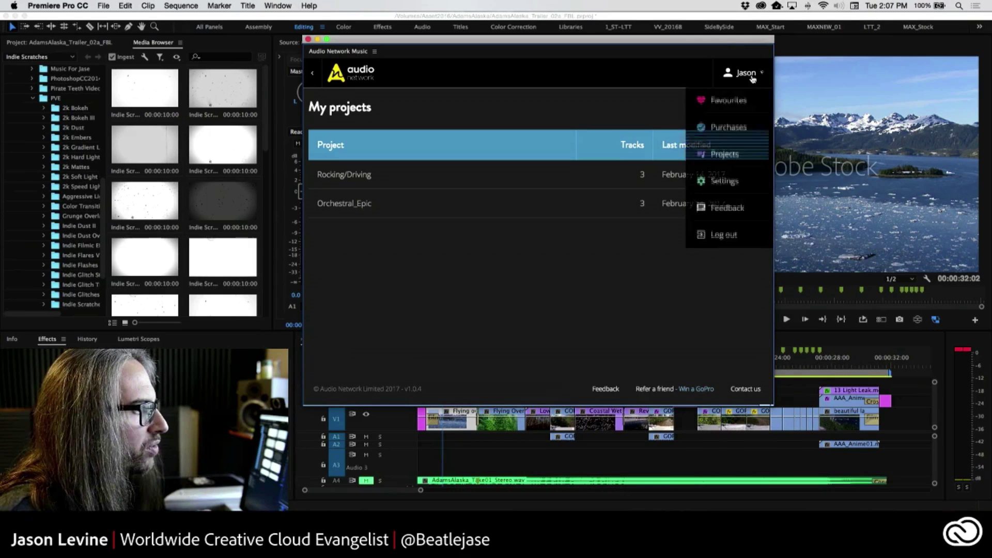
pyautogui.click(724, 184)
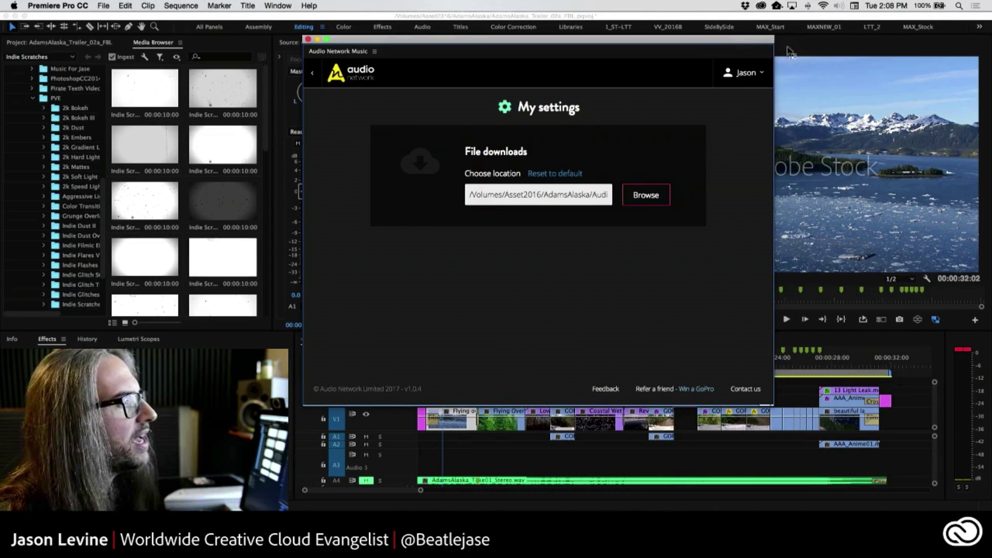
pyautogui.click(754, 73)
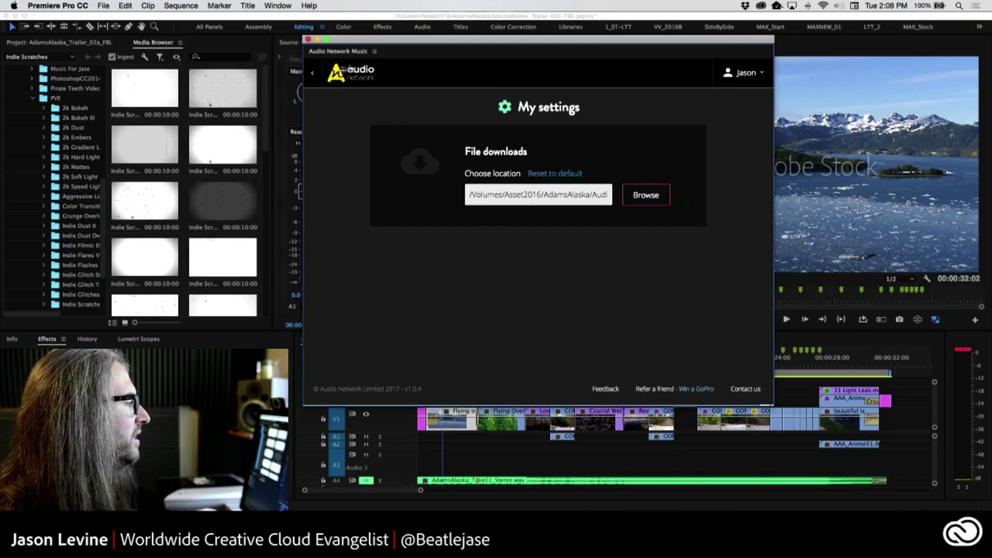
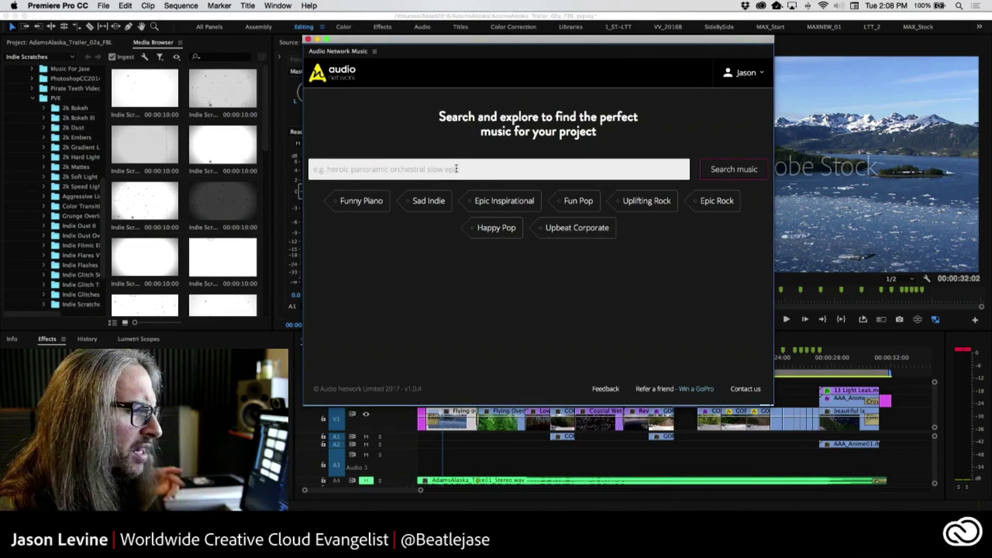
# Search the music library for "majestic" and choose the suggested phrase "majestic orchestral.".
pyautogui.click(457, 169)
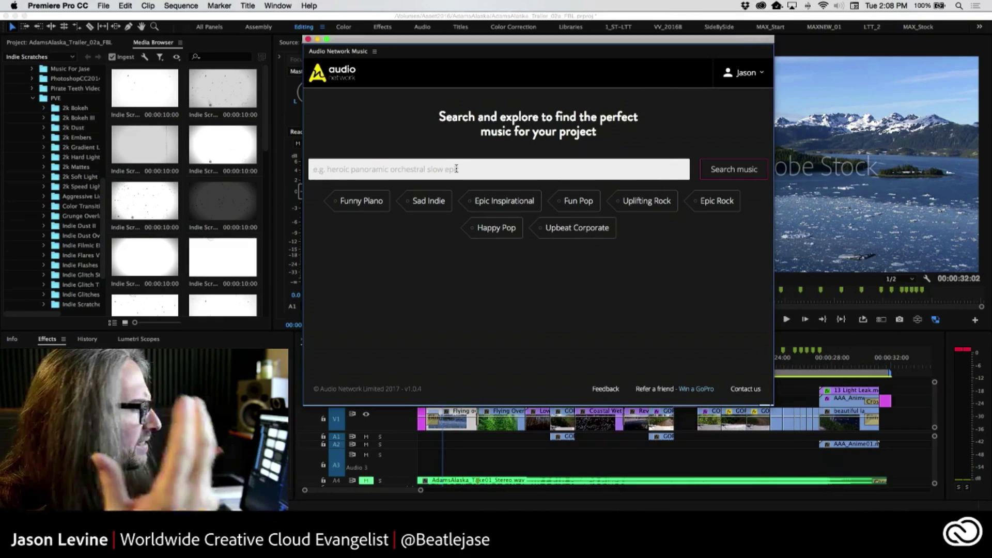
pyautogui.write('majestic')
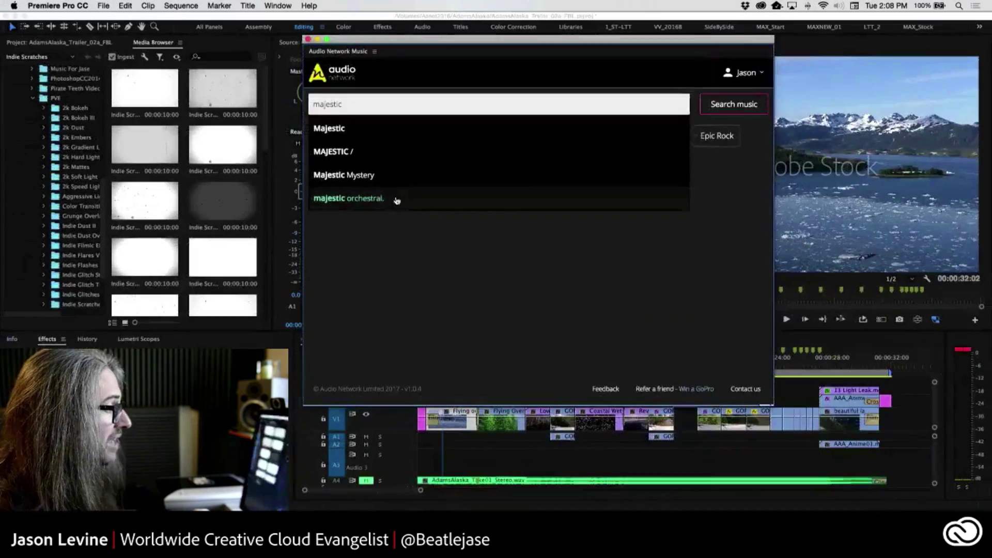
pyautogui.press('Down')
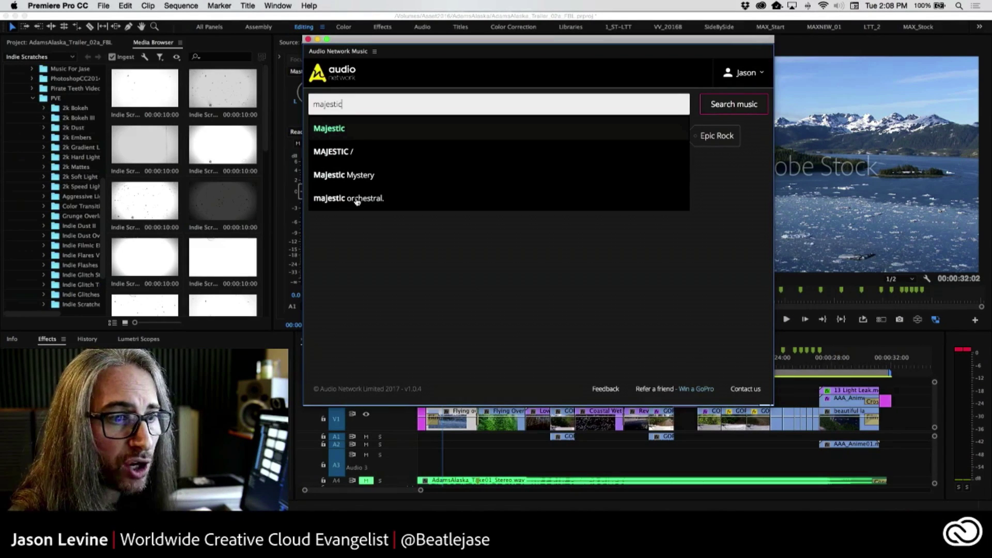
pyautogui.click(356, 199)
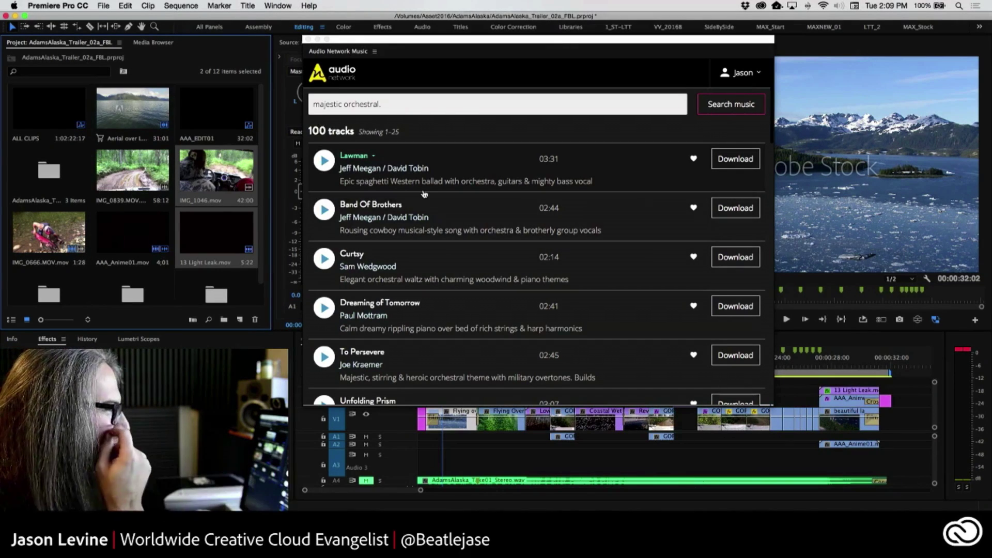
# Browse the majestic orchestral results and preview the track To Persevere at several points along its waveform.
pyautogui.scroll(-2, 434, 212)
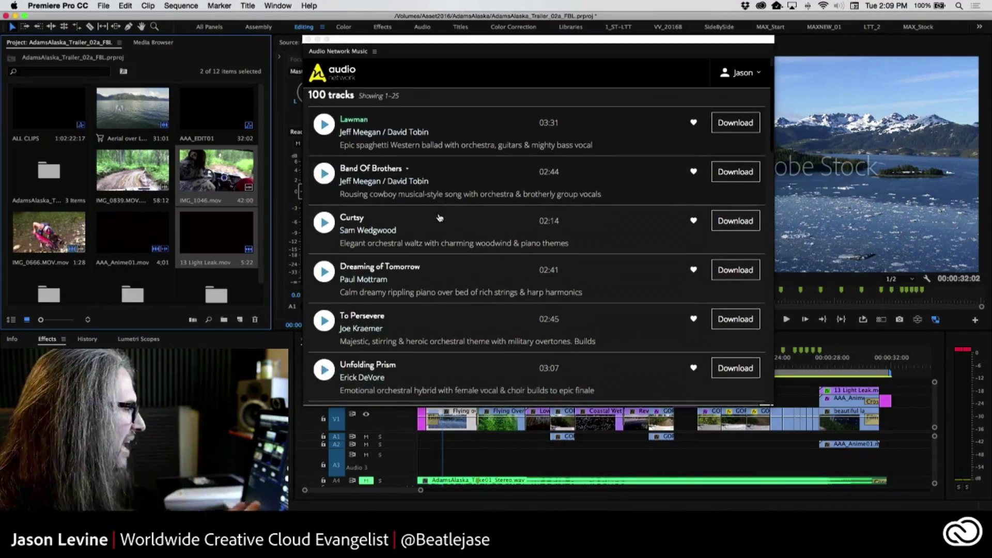
pyautogui.scroll(-5, 439, 218)
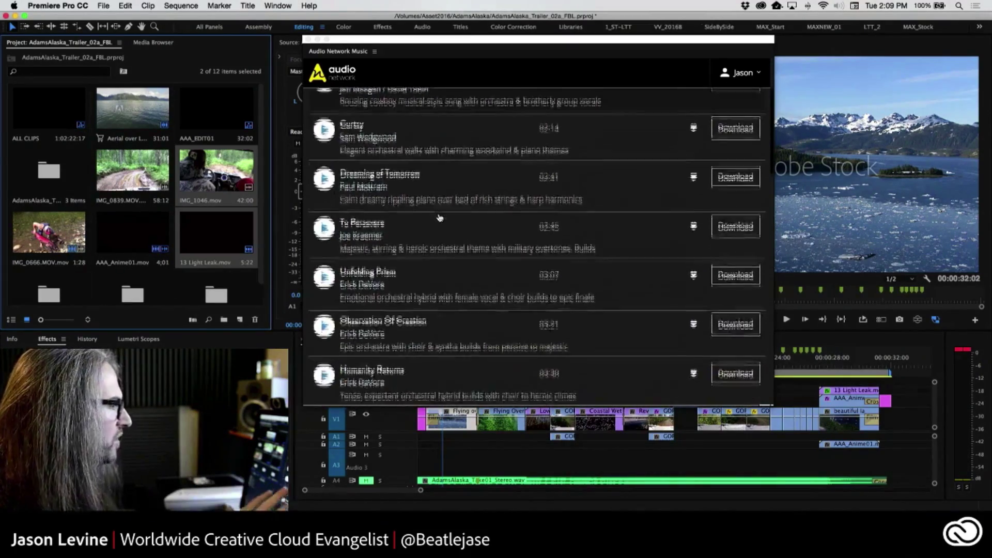
pyautogui.scroll(-2, 413, 170)
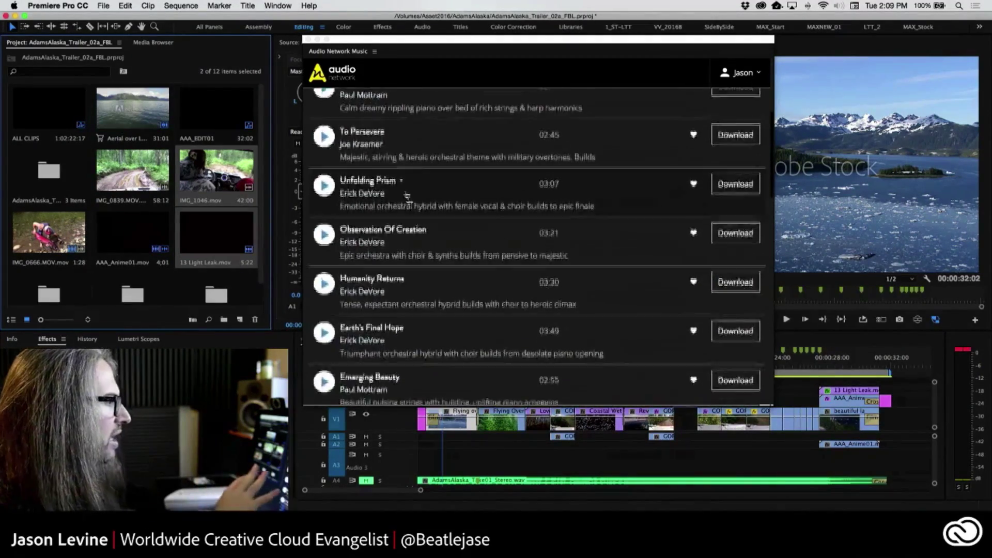
pyautogui.scroll(2, 424, 156)
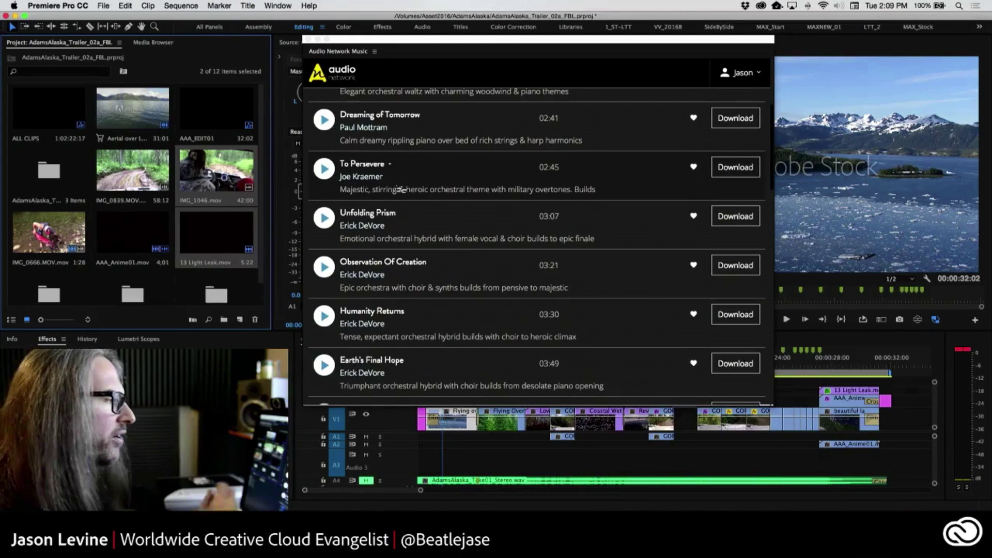
pyautogui.click(325, 169)
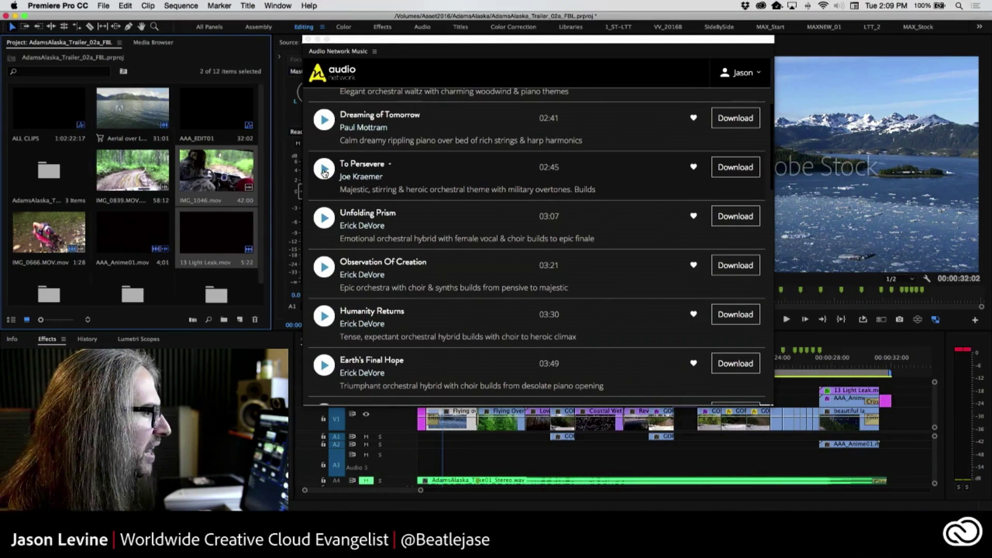
pyautogui.click(325, 171)
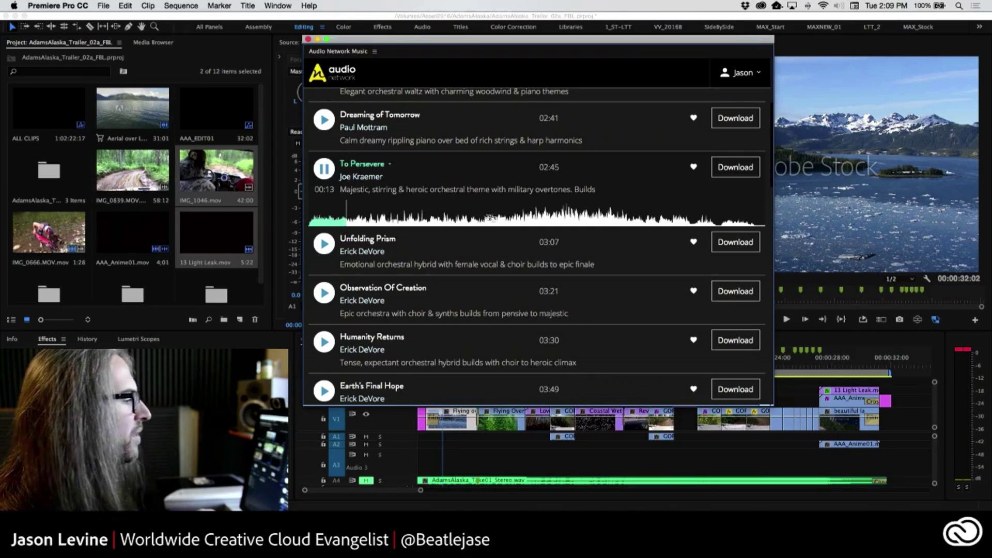
pyautogui.click(496, 223)
pyautogui.click(530, 223)
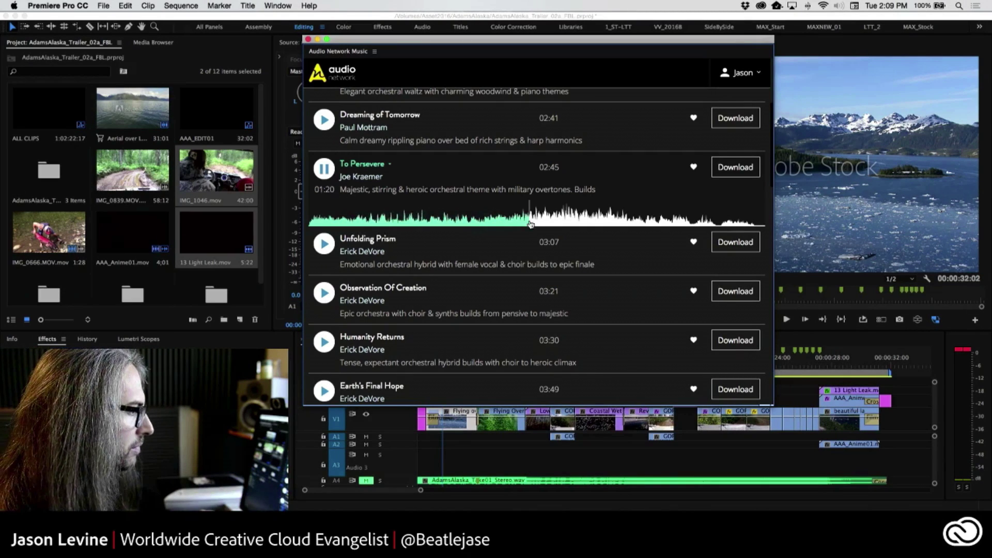
pyautogui.click(562, 223)
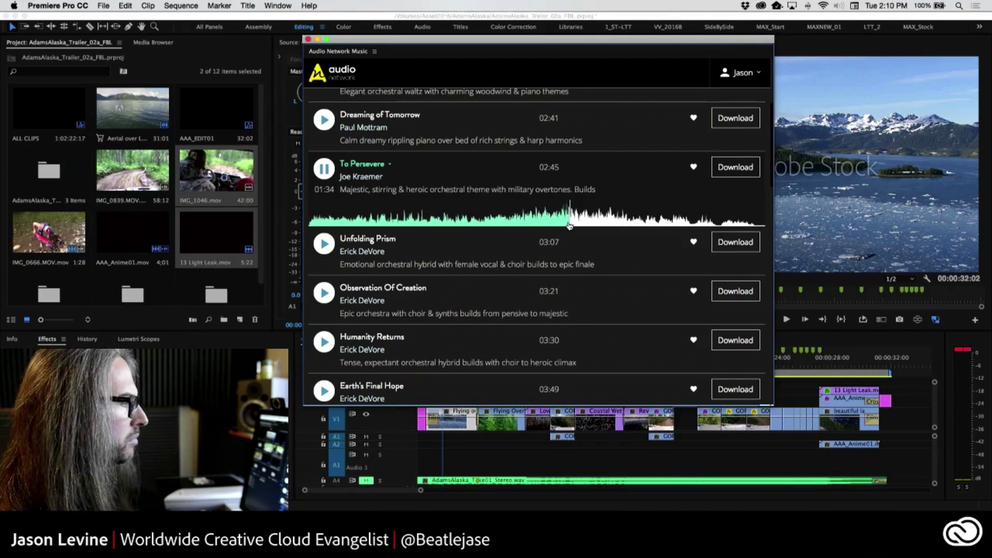
pyautogui.click(325, 170)
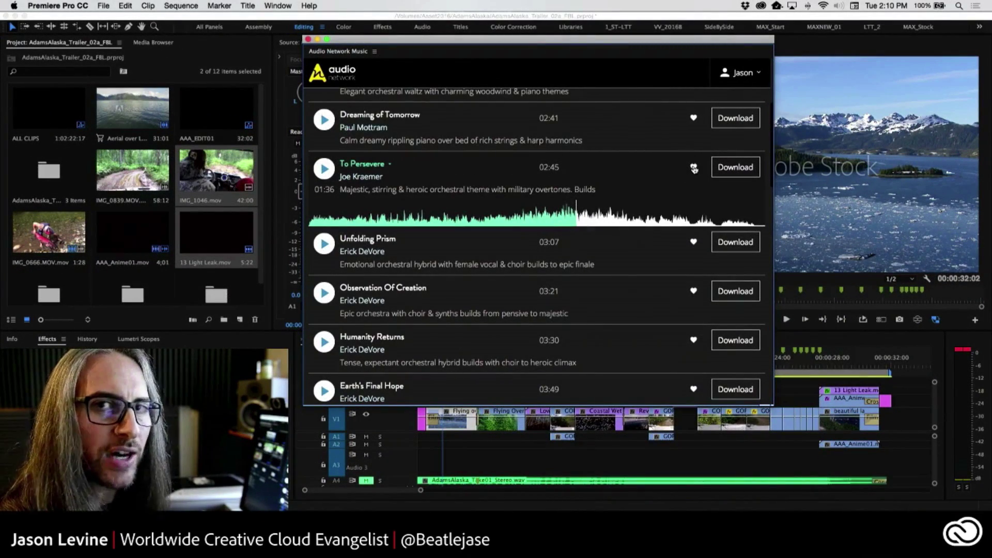
# Add the track To Persevere to Favourites and to the Orchestral_Epic project.
pyautogui.click(693, 168)
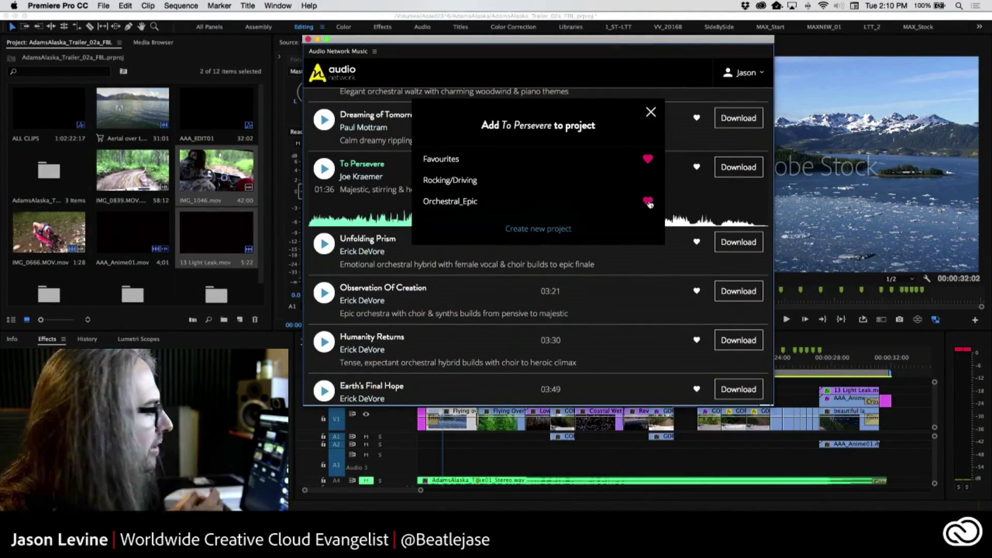
pyautogui.click(651, 112)
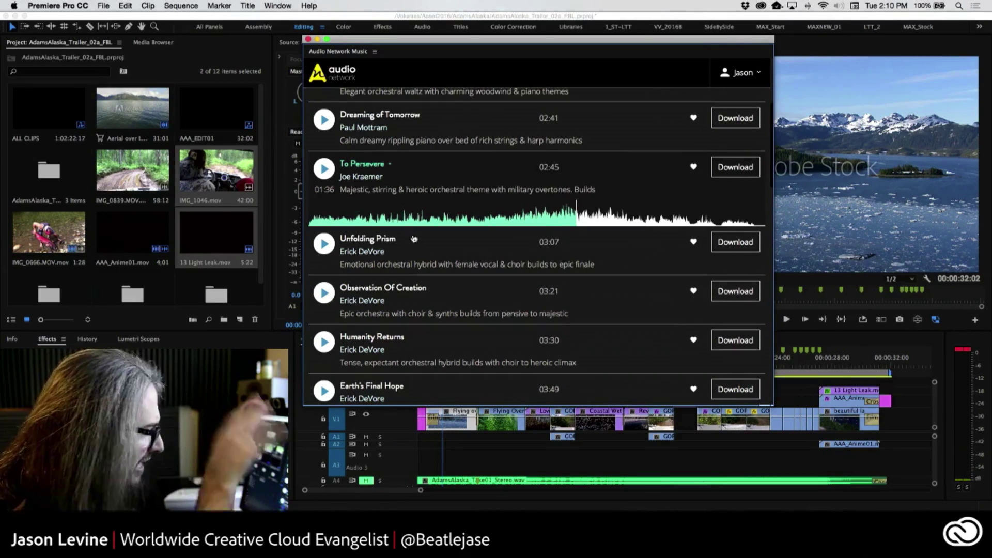
# Find the track Humanity Returns further down the results and preview its early and middle sections.
pyautogui.scroll(-5, 416, 243)
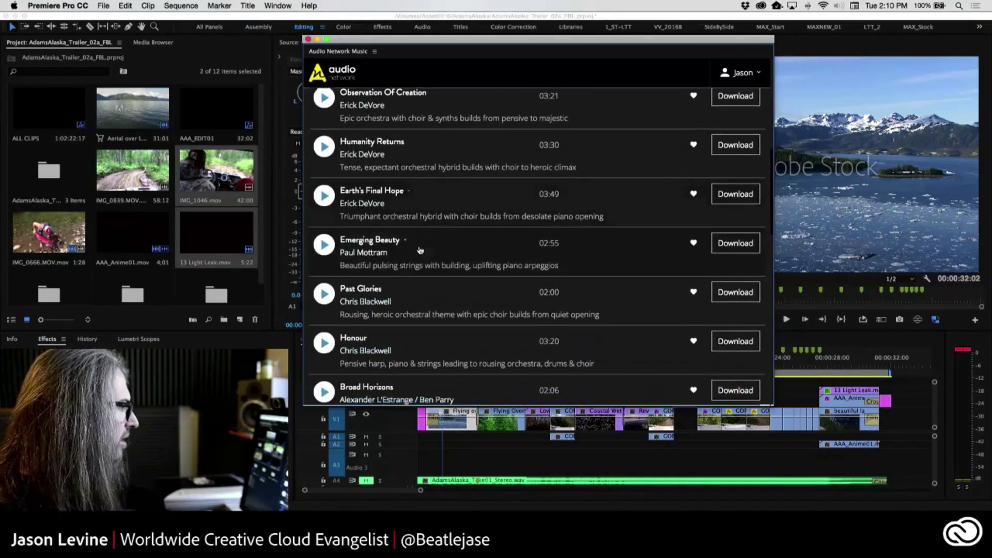
pyautogui.click(325, 144)
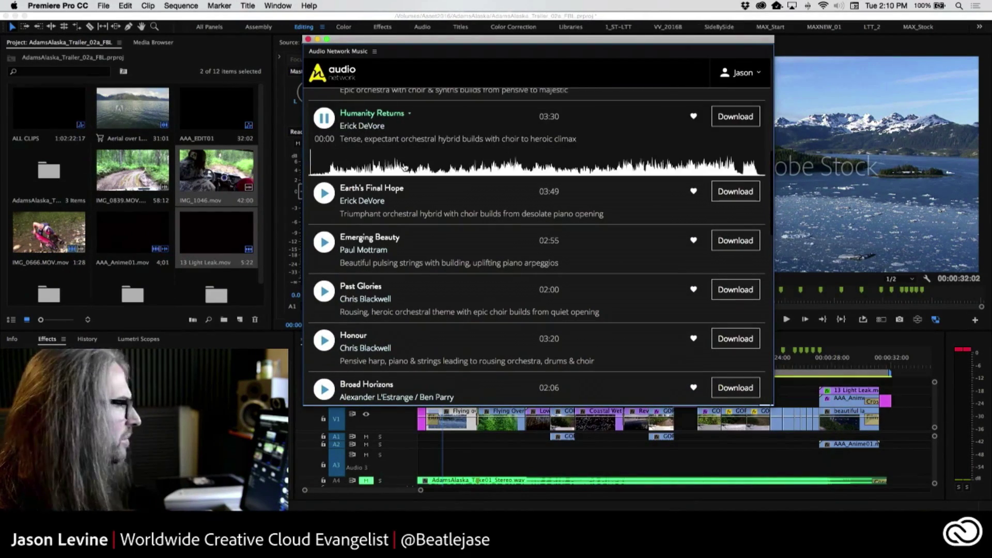
pyautogui.click(386, 167)
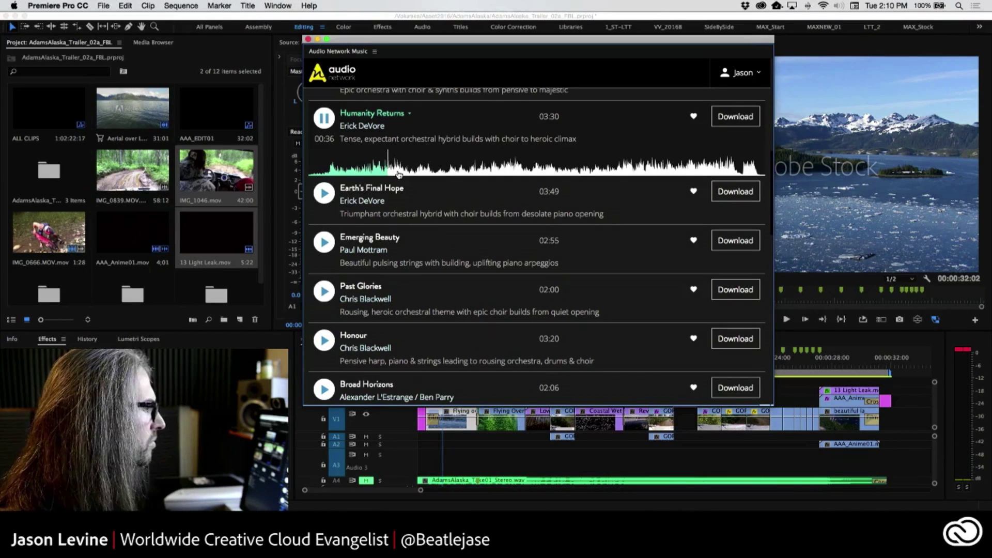
pyautogui.click(503, 172)
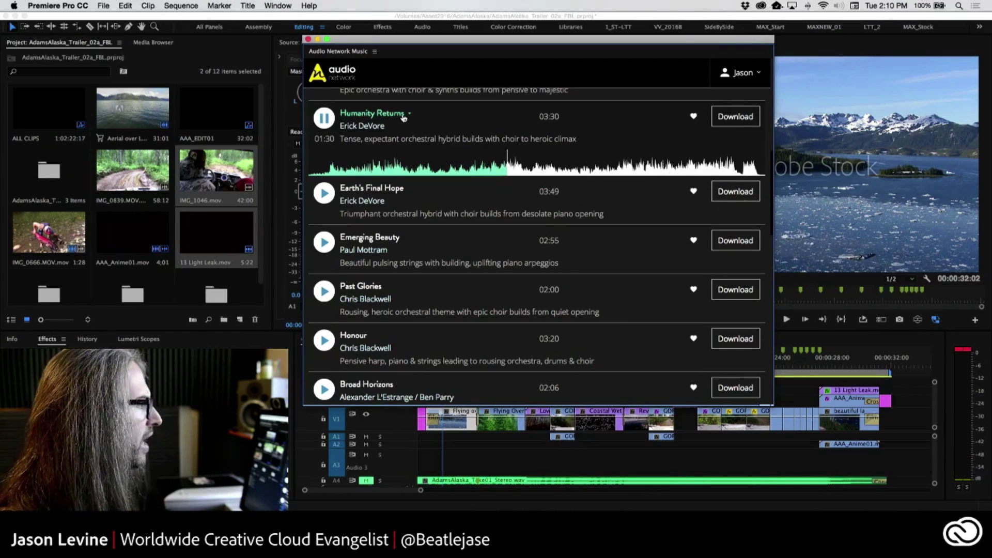
pyautogui.click(326, 120)
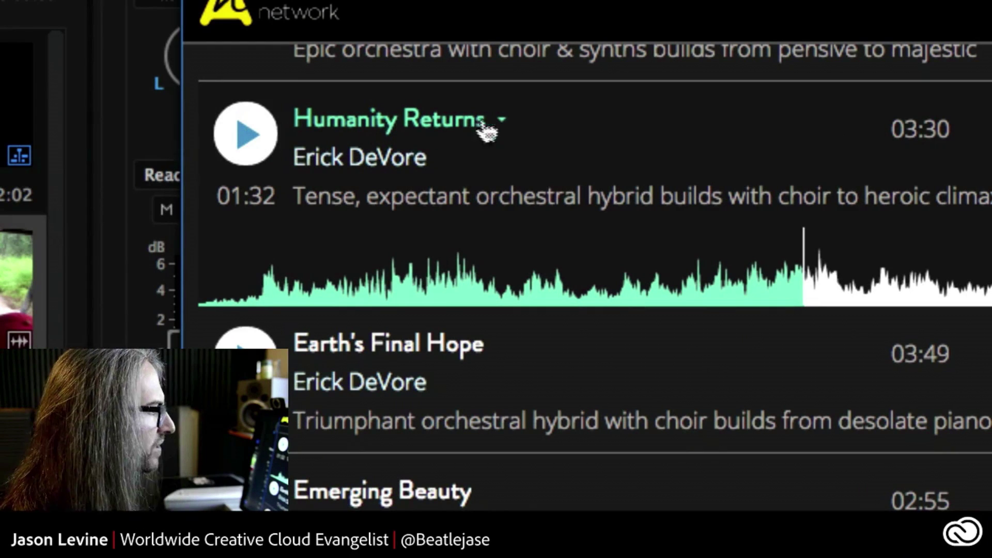
# Open the track mixes of Humanity Returns and review the alternative versions and their durations.
pyautogui.click(503, 122)
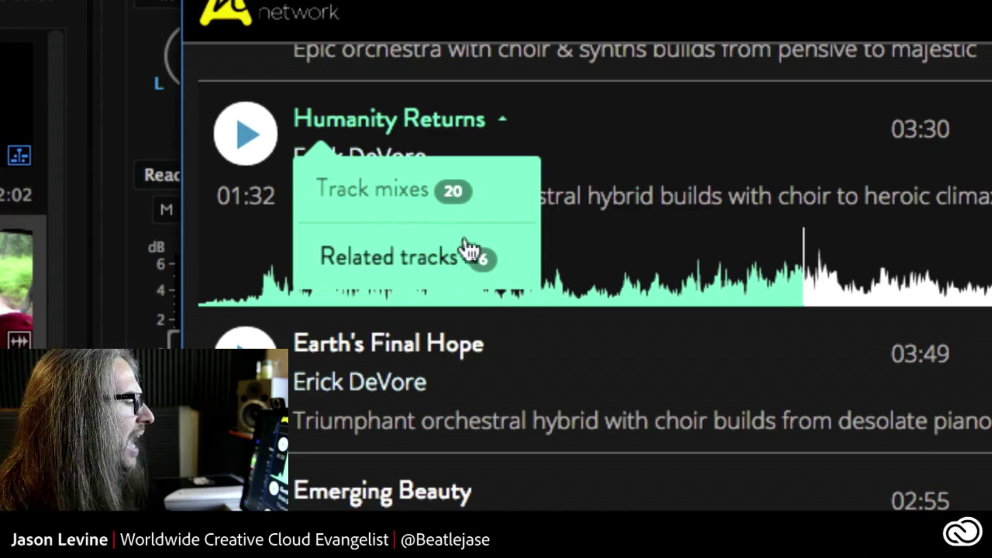
pyautogui.click(410, 193)
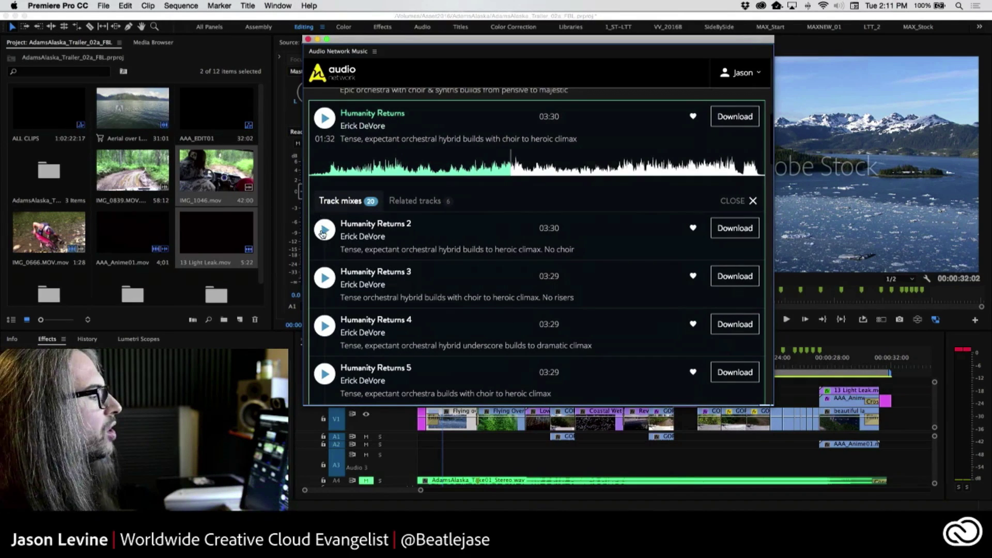
pyautogui.scroll(-2, 322, 234)
pyautogui.scroll(-2, 322, 234)
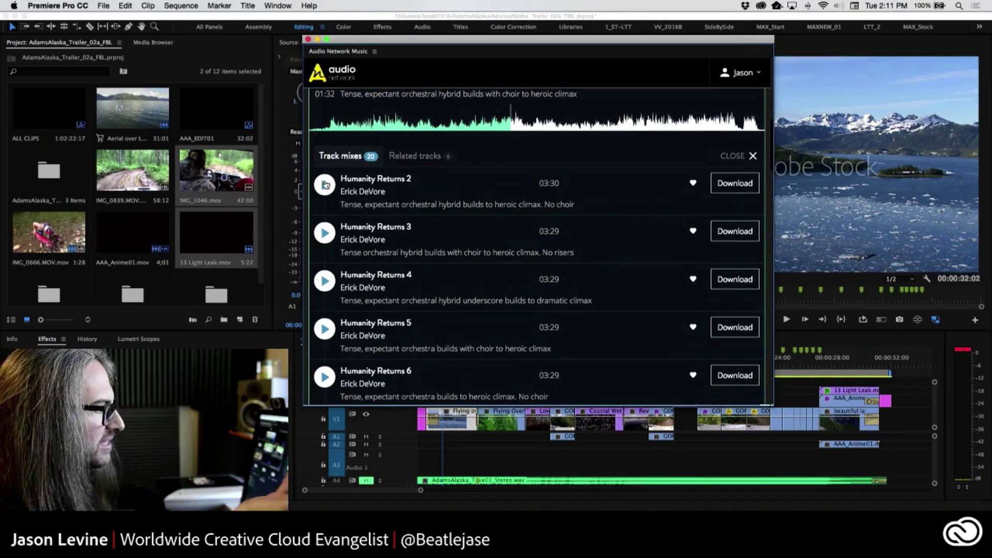
pyautogui.click(370, 239)
pyautogui.scroll(-10, 370, 238)
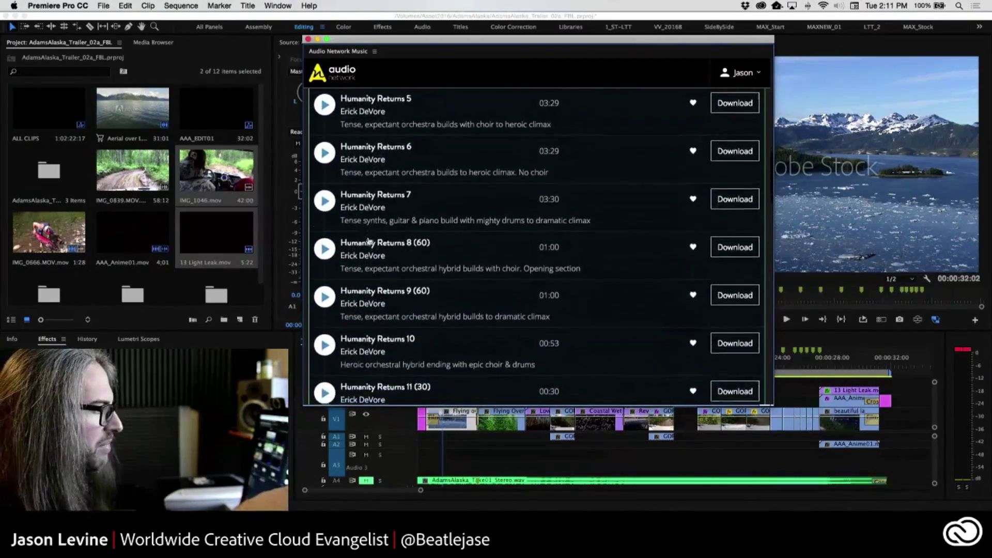
pyautogui.scroll(-3, 331, 246)
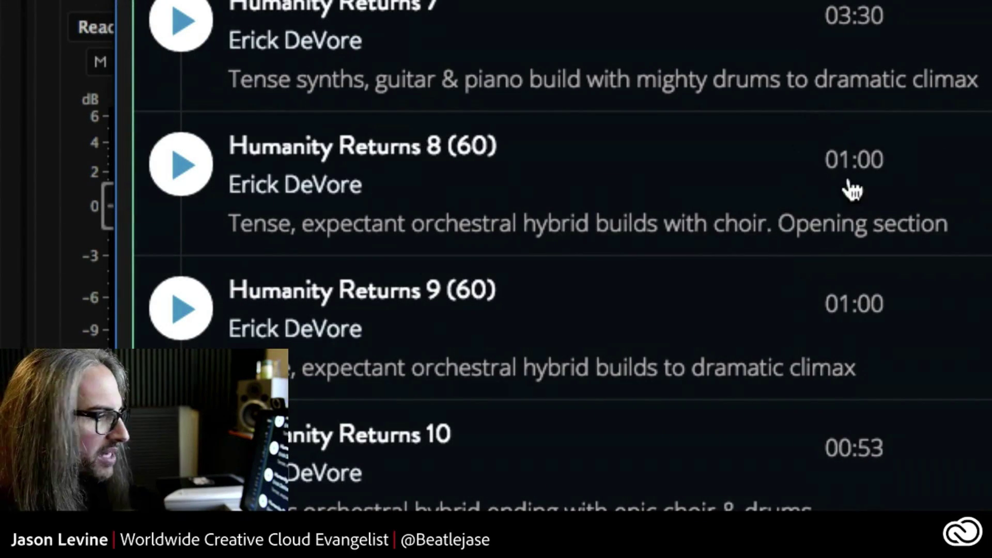
pyautogui.scroll(-2, 372, 429)
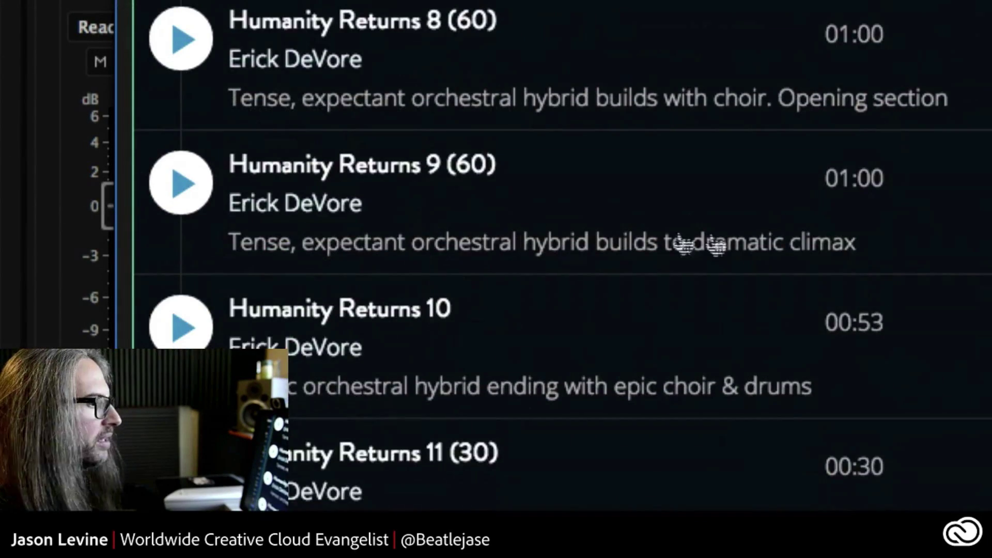
pyautogui.scroll(-3, 517, 385)
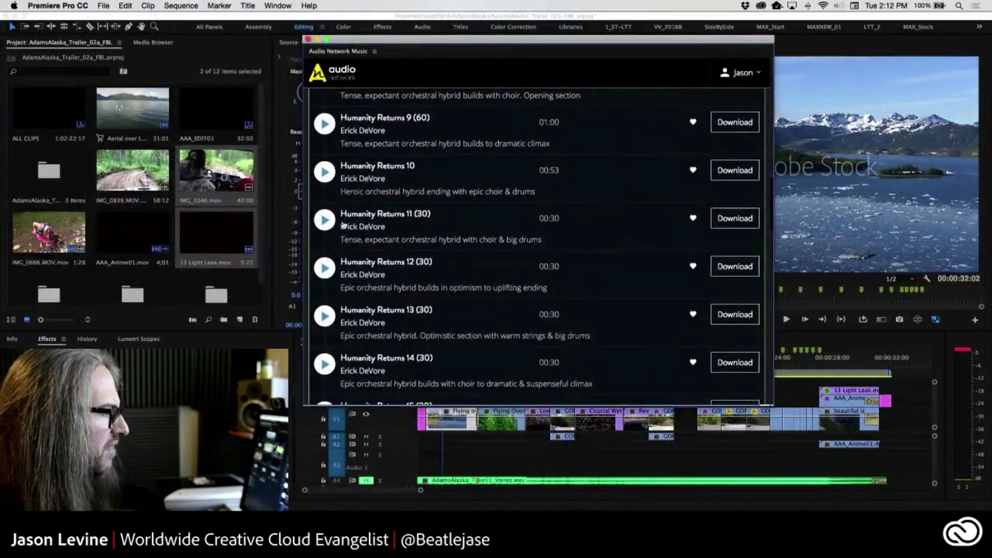
# Preview the mix Humanity Returns 11 (30) from partway through its waveform and download it into the project.
pyautogui.click(323, 223)
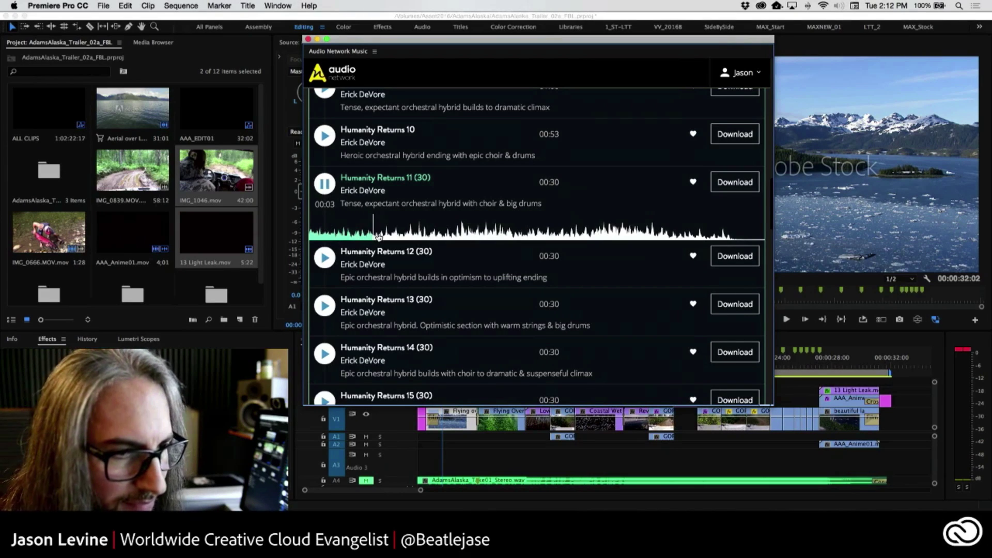
pyautogui.click(486, 235)
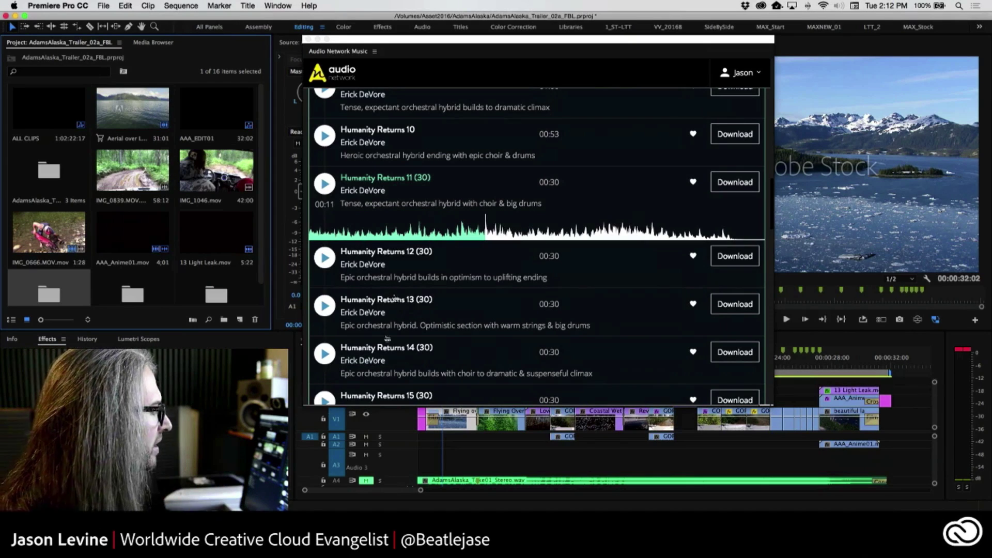
# Show the project items as a list and place ANW2683_18_Humanity-Returns-11-(30).wav from the Audio Network Music bin at the start of track A3.
pyautogui.scroll(10, 583, 286)
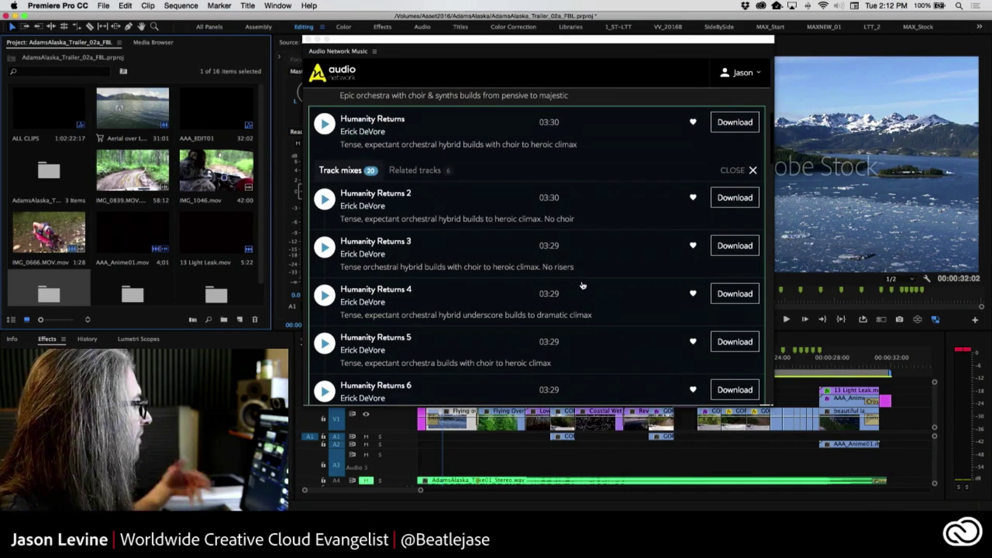
pyautogui.scroll(-2, 248, 126)
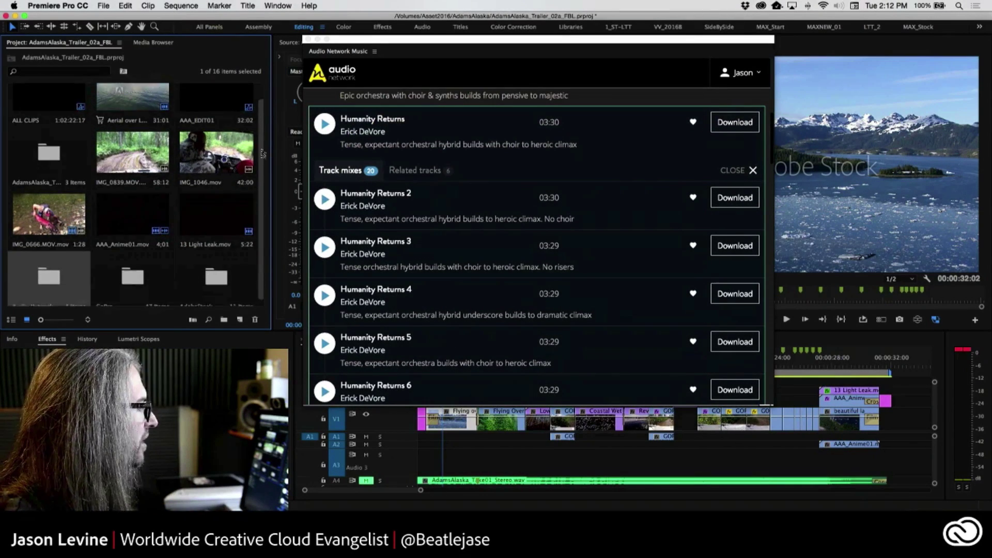
pyautogui.click(10, 320)
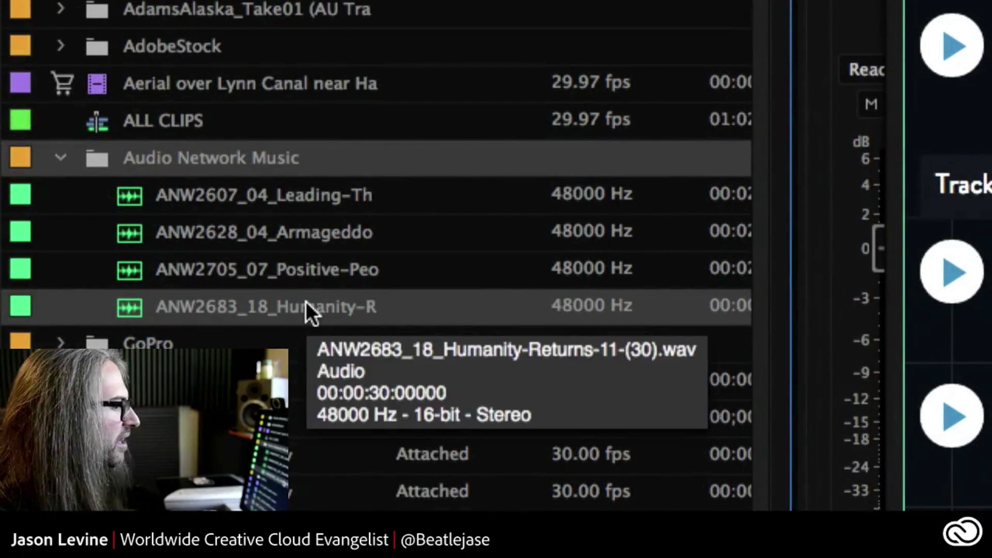
pyautogui.hscroll(3, 389, 303)
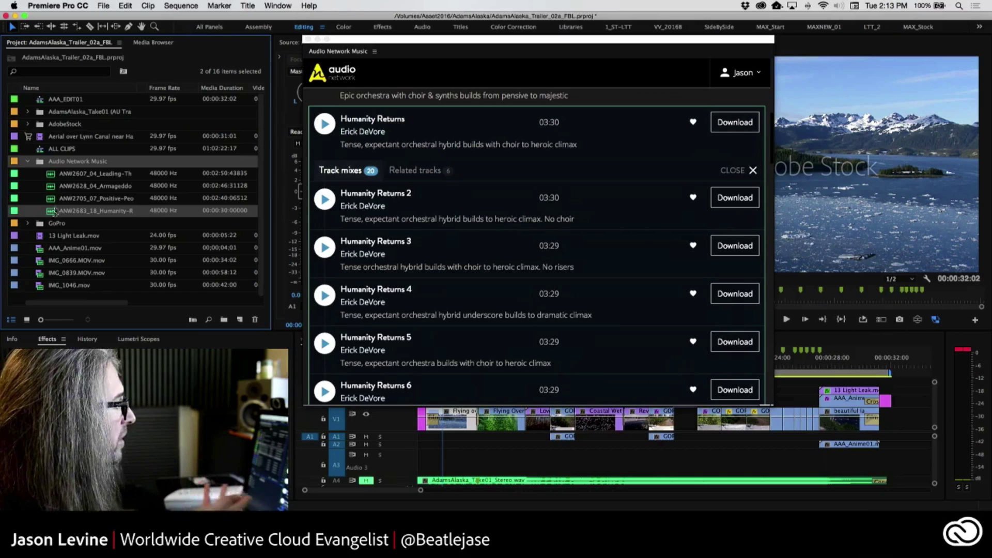
pyautogui.moveTo(325, 383); pyautogui.dragTo(479, 421)
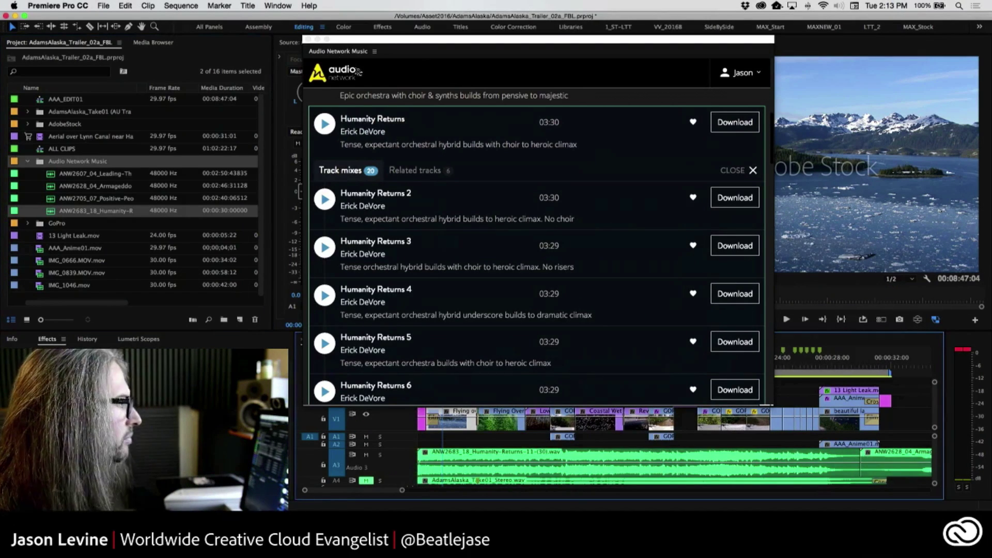
# Dock the Audio Network Music window back into the panel group beside the Audio Track Mixer.
pyautogui.moveTo(340, 55); pyautogui.dragTo(360, 141)
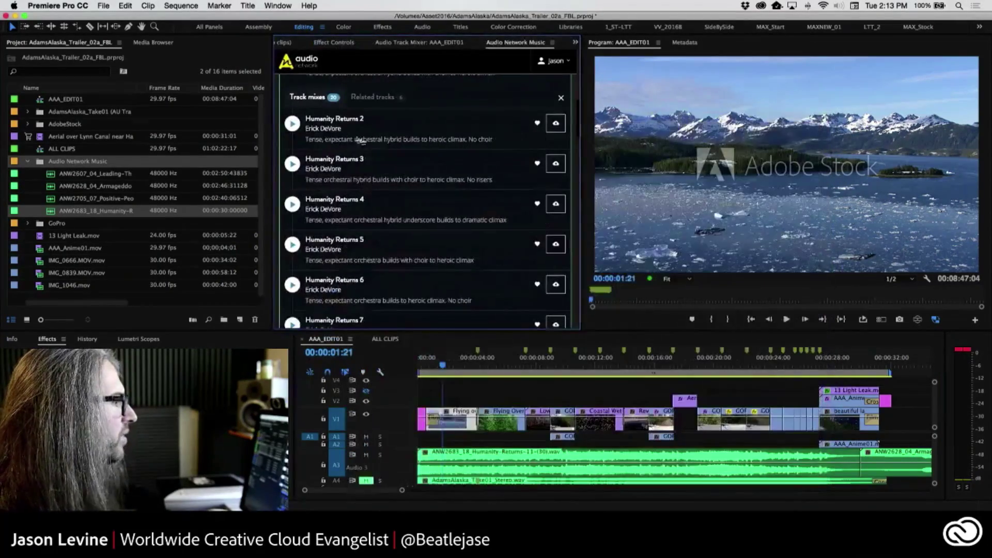
# Play the AAA_EDIT01 sequence from its start with the new music, stop it, and move the playhead to 00:00:07:19.
pyautogui.click(439, 366)
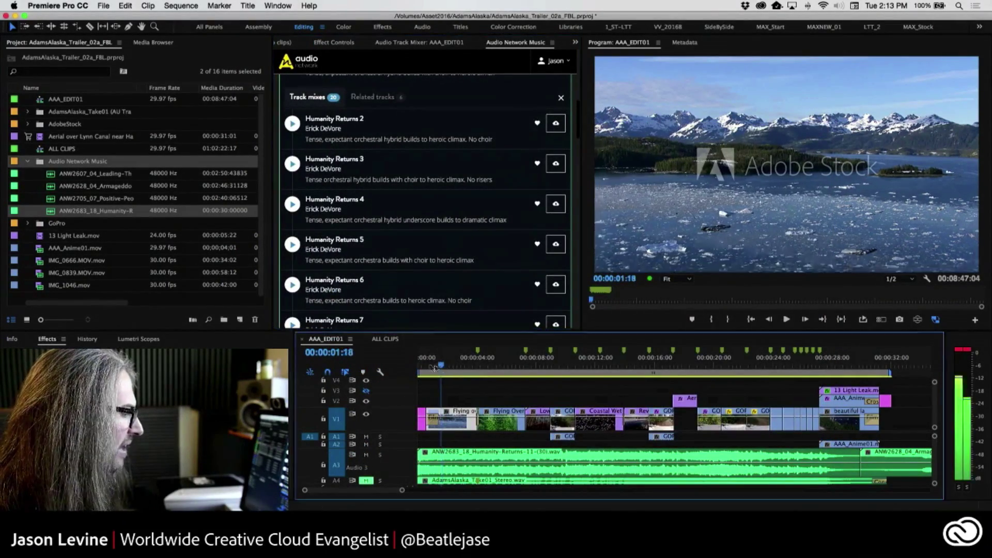
pyautogui.press('Home')
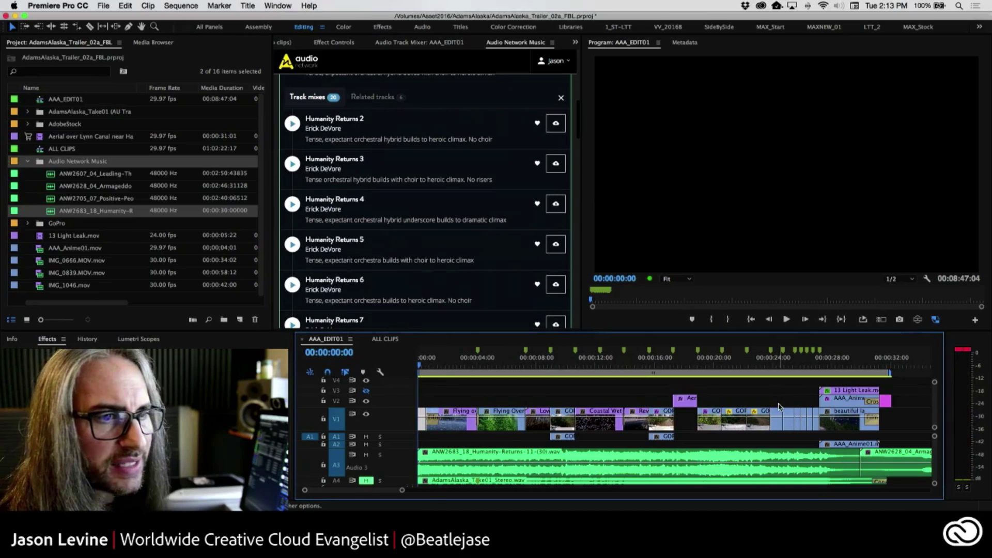
pyautogui.press('space')
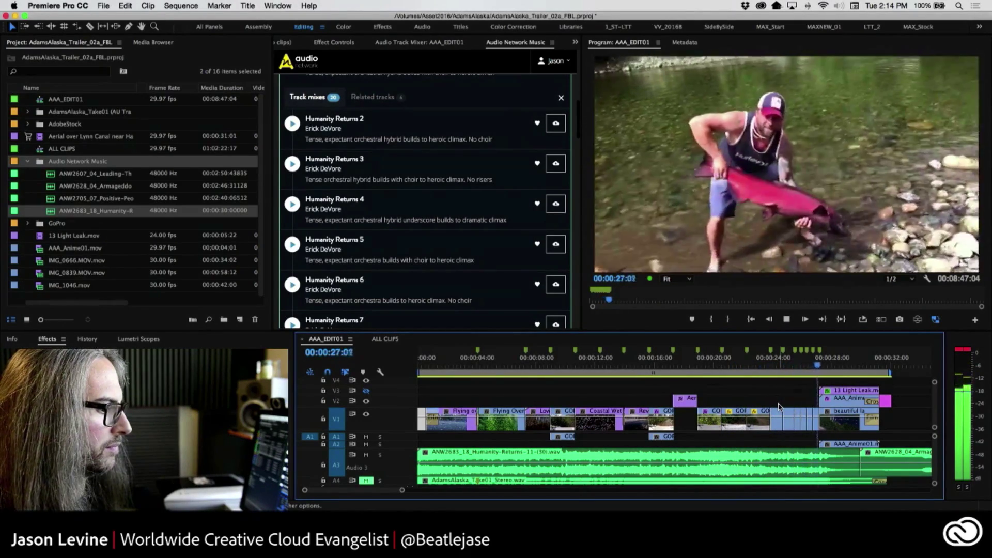
pyautogui.press('space')
pyautogui.moveTo(651, 350); pyautogui.dragTo(530, 367)
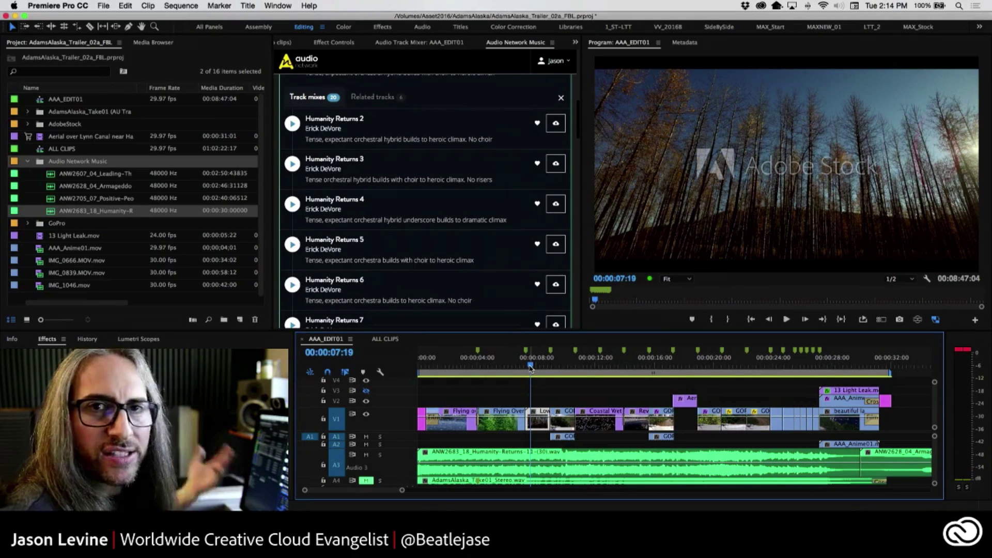
# Expand the track details of Humanity Returns 2 and undock the Audio Network Music panel into a floating window.
pyautogui.click(347, 120)
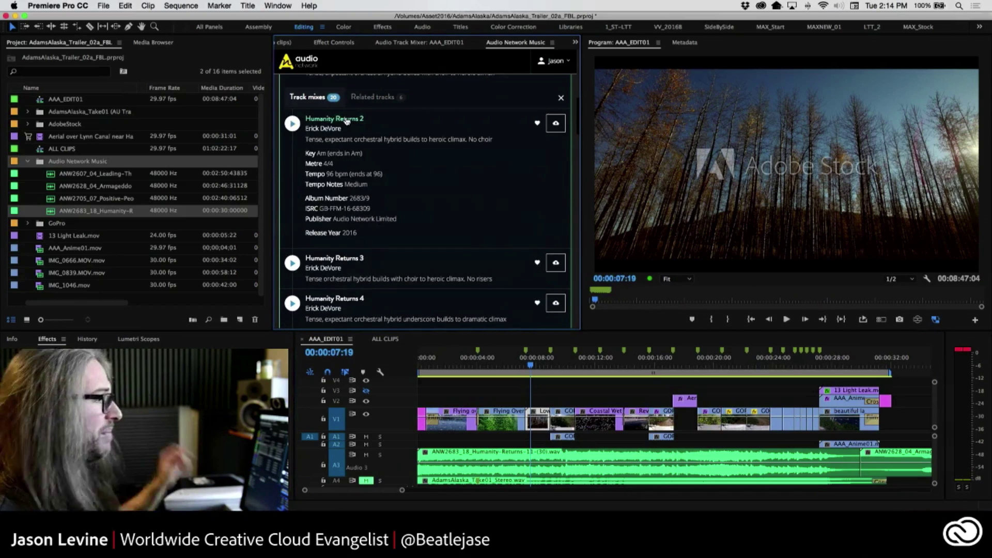
pyautogui.click(551, 43)
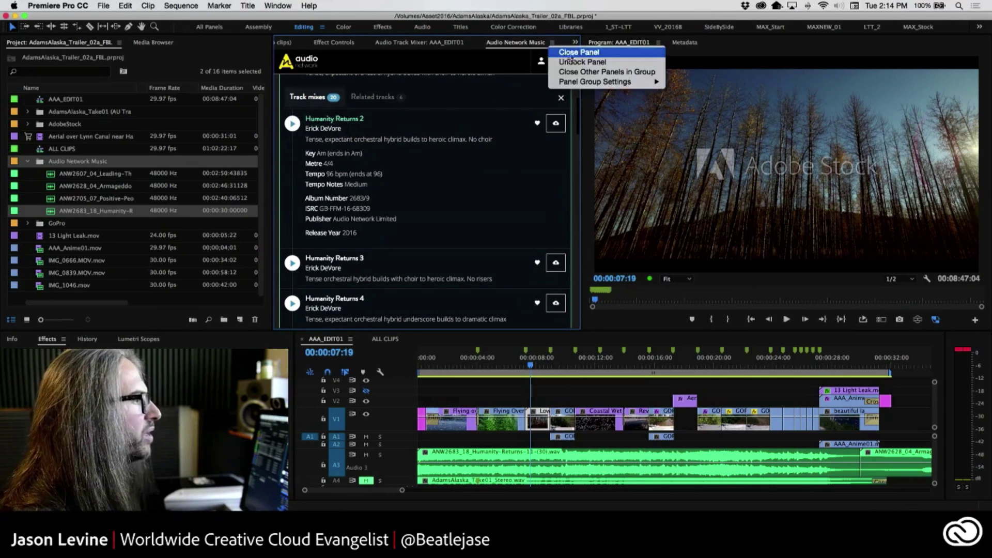
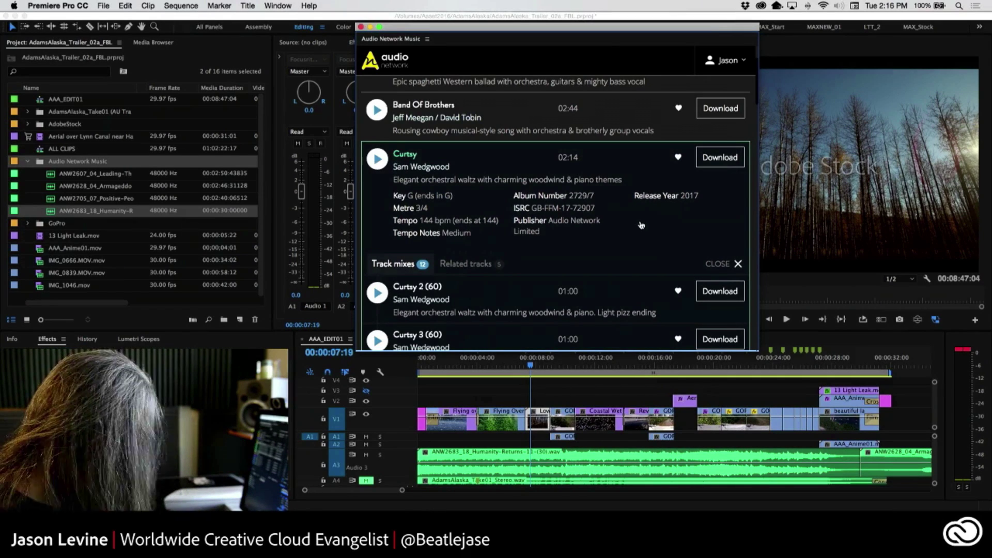
# Switch to Chrome and review the license types and the Creator license terms on the Audio Network Licensing page.
pyautogui.press('super+Tab')
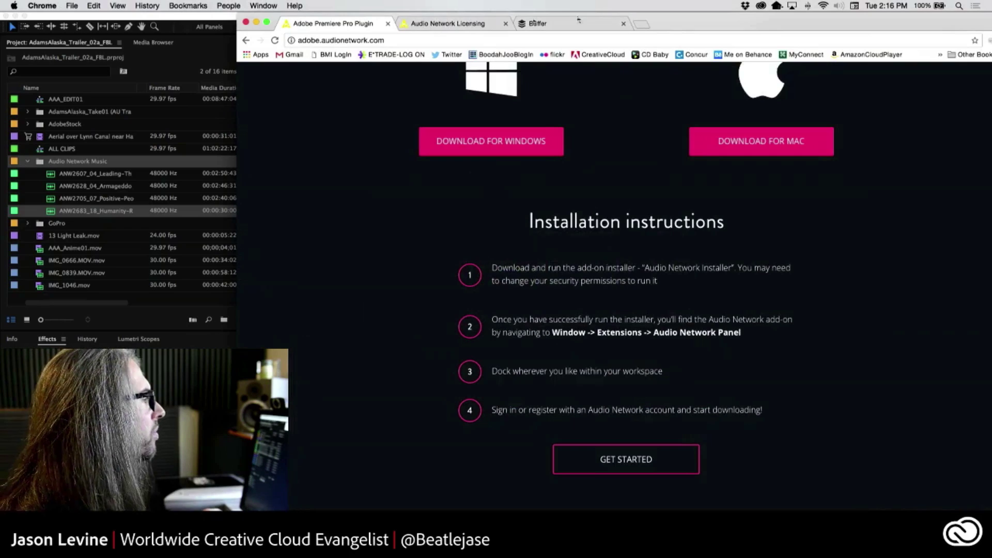
pyautogui.hotkey('ctrl', 'Tab')
pyautogui.scroll(-2, 558, 288)
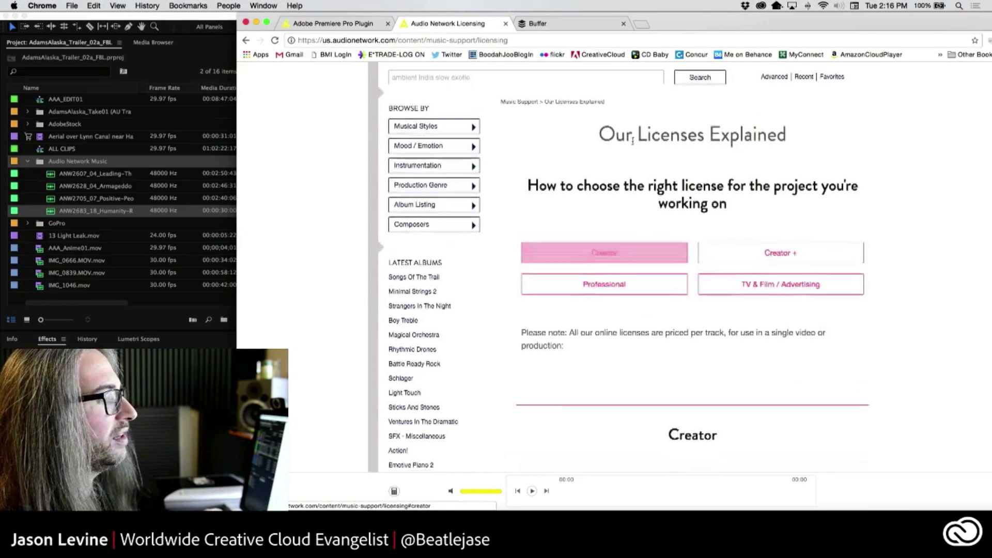
pyautogui.scroll(-2, 625, 198)
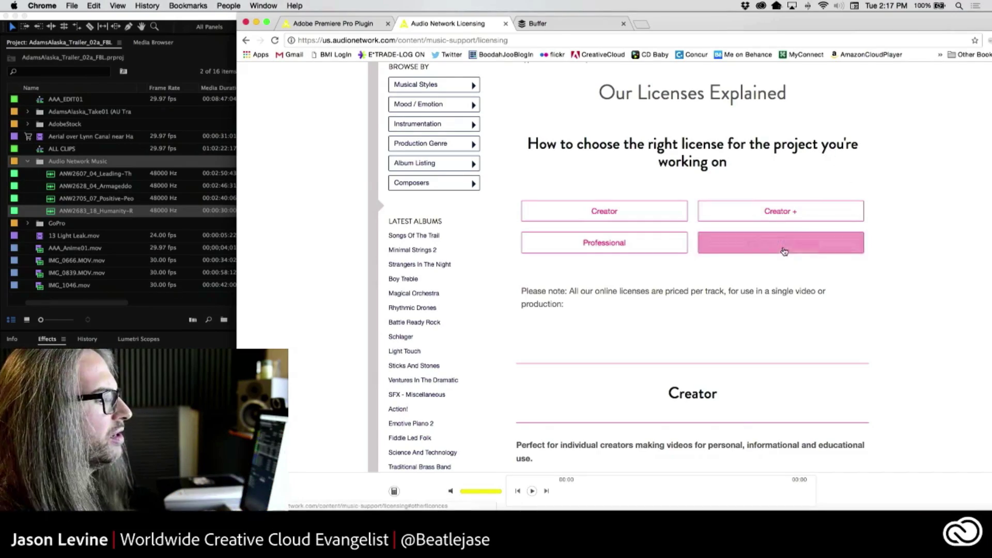
pyautogui.scroll(-2, 784, 251)
pyautogui.scroll(-3, 671, 258)
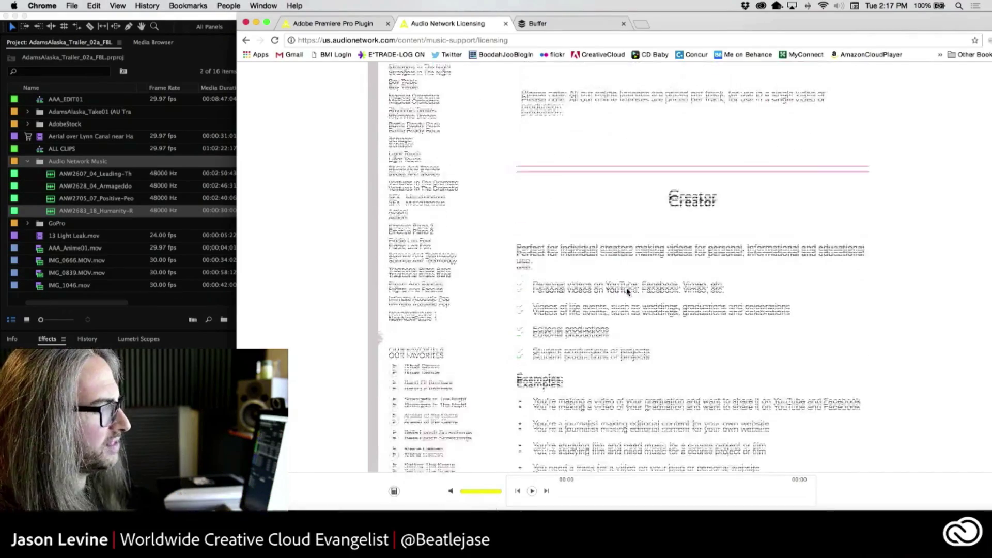
pyautogui.scroll(-2, 628, 291)
pyautogui.scroll(5, 646, 284)
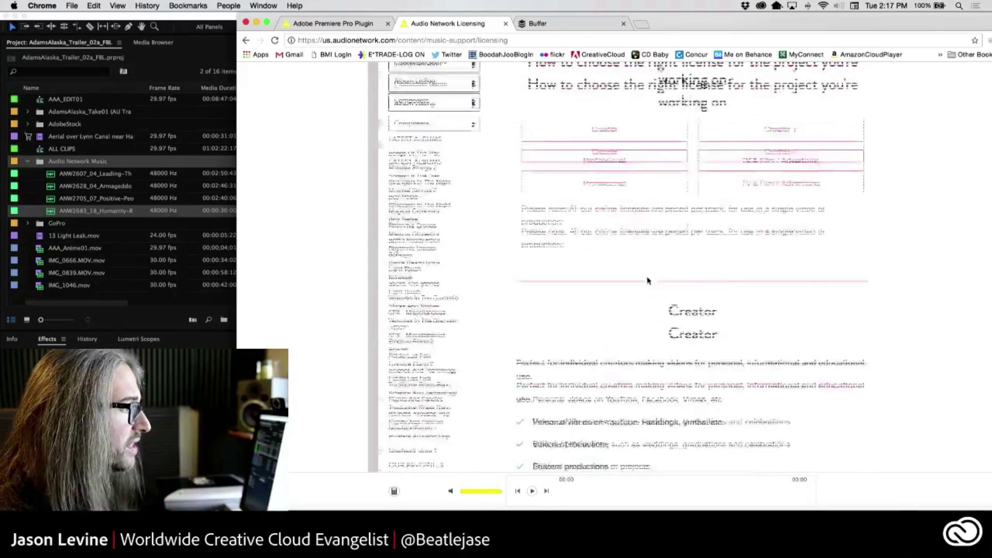
pyautogui.scroll(2, 647, 281)
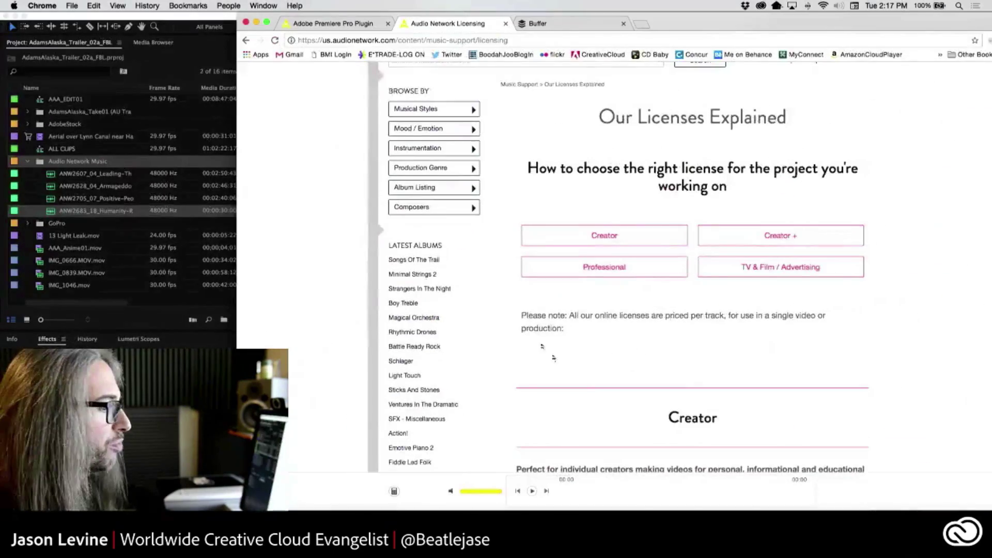
pyautogui.scroll(-10, 630, 418)
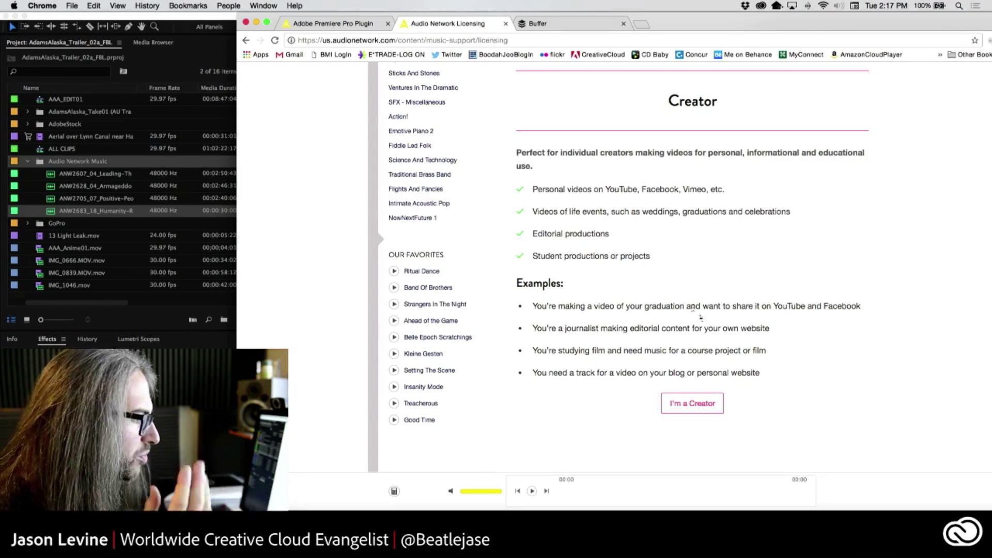
# Examine the Creator + license, highlighting its advertising and AdSense monetization benefits and its heading.
pyautogui.scroll(-5, 672, 336)
pyautogui.scroll(-3, 699, 372)
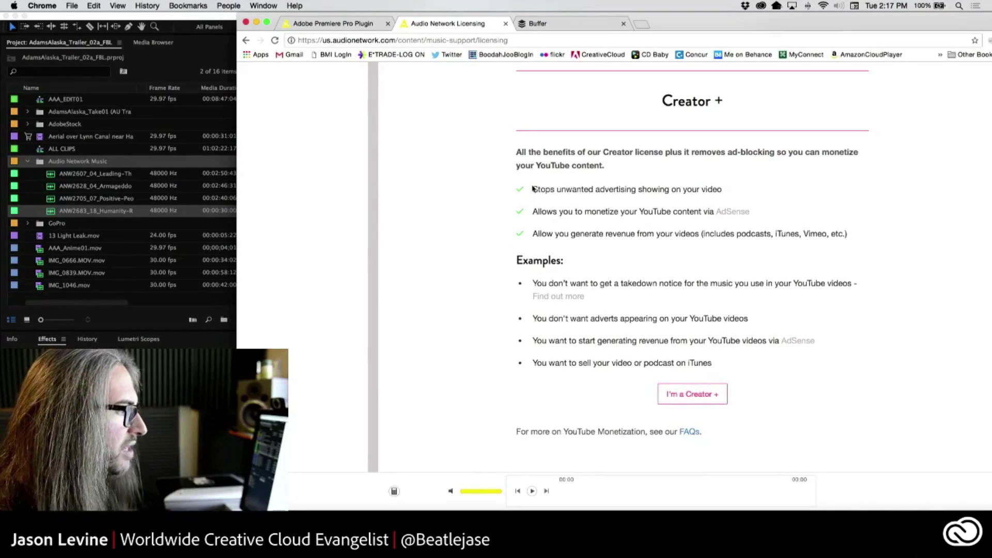
pyautogui.moveTo(533, 189); pyautogui.dragTo(722, 189)
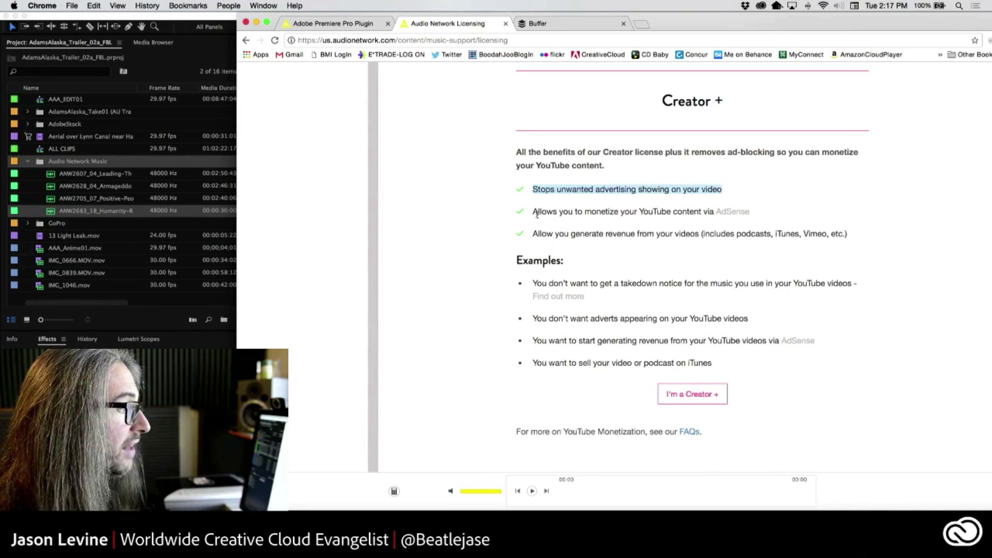
pyautogui.moveTo(533, 212); pyautogui.dragTo(728, 219)
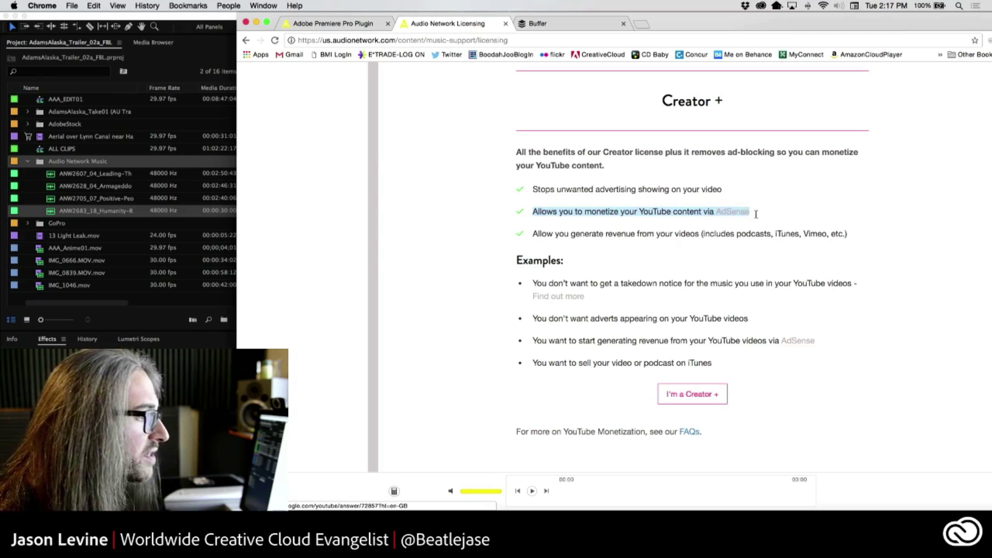
pyautogui.click(762, 210)
pyautogui.moveTo(739, 109); pyautogui.dragTo(662, 107)
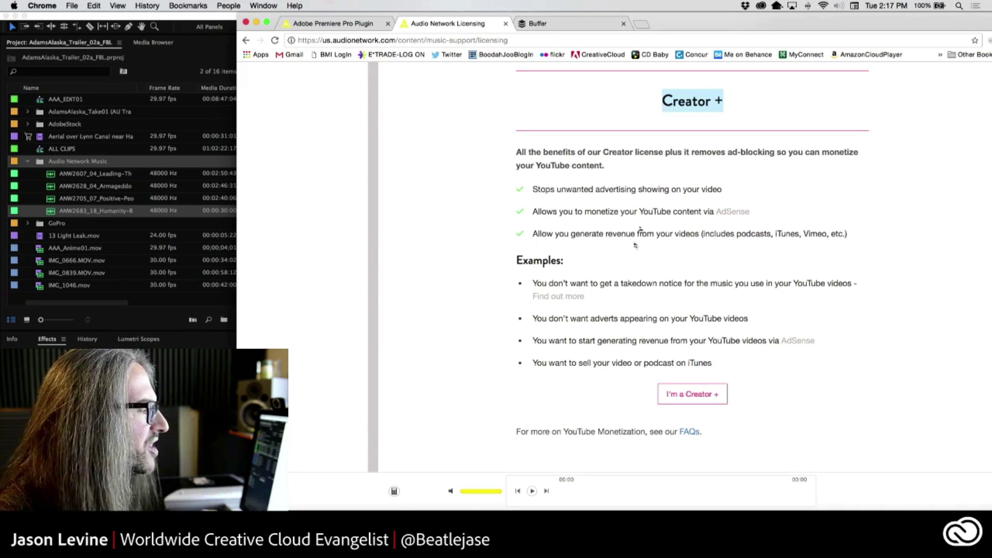
# Read through the Professional license section and the Television & Radio section, highlighting the Television & Radio heading.
pyautogui.scroll(-10, 630, 282)
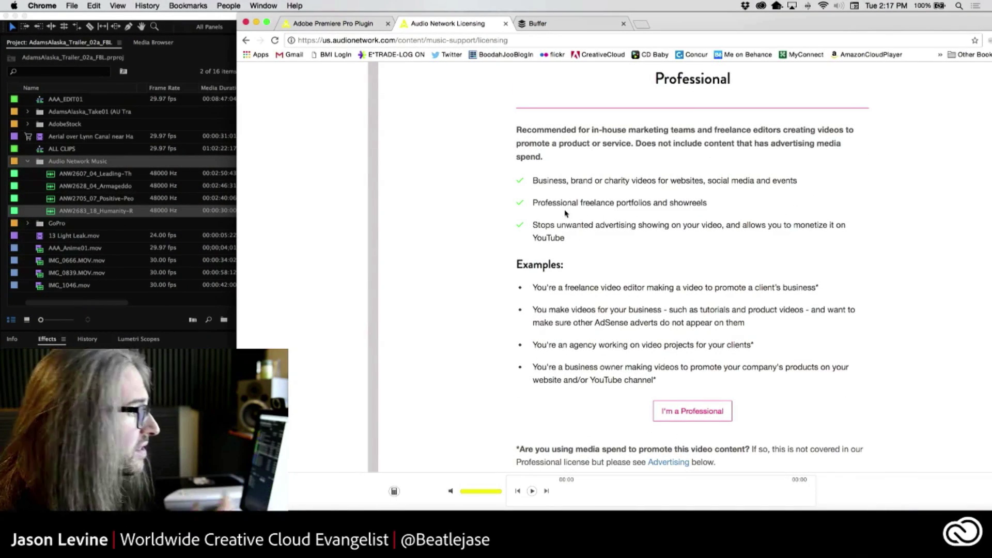
pyautogui.scroll(-3, 625, 253)
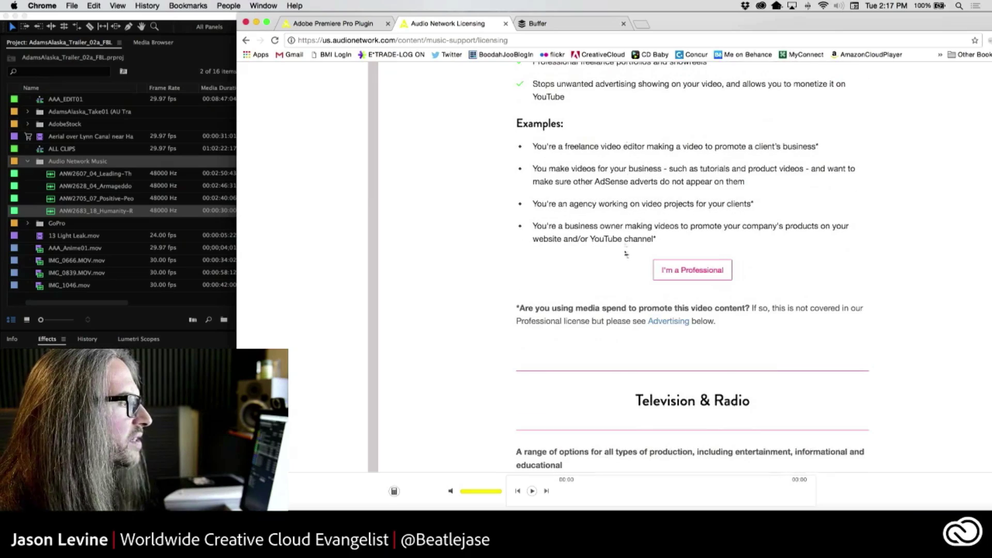
pyautogui.scroll(-5, 635, 206)
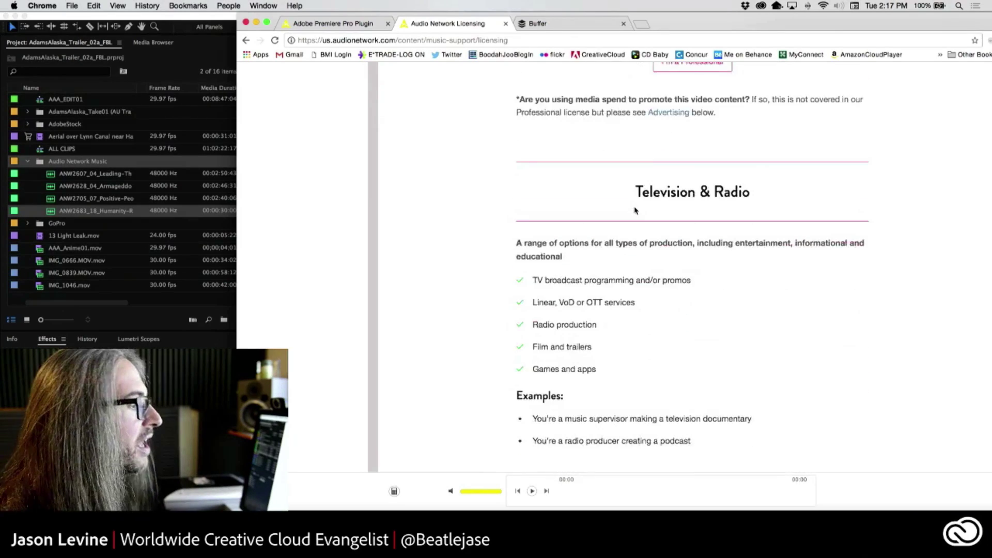
pyautogui.moveTo(749, 154); pyautogui.dragTo(637, 157)
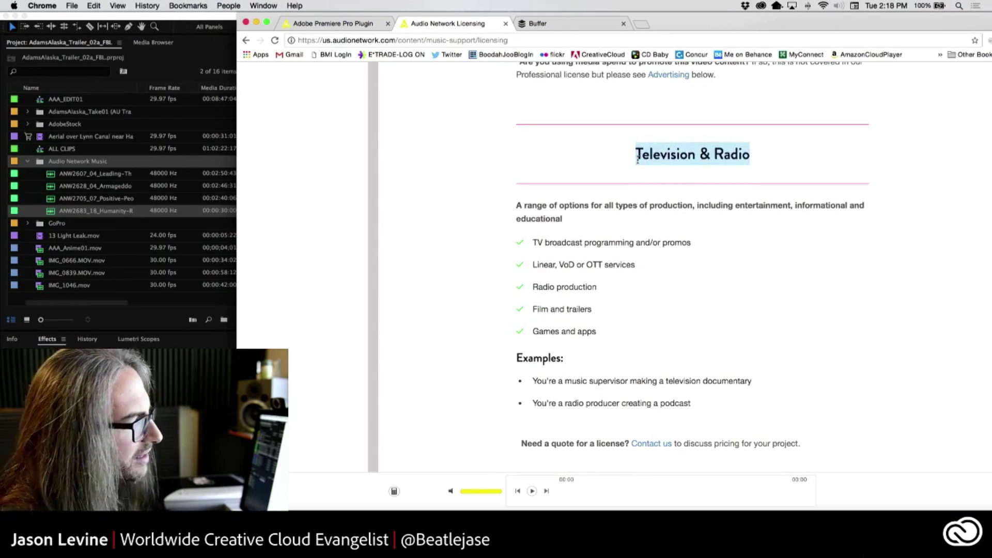
pyautogui.click(635, 164)
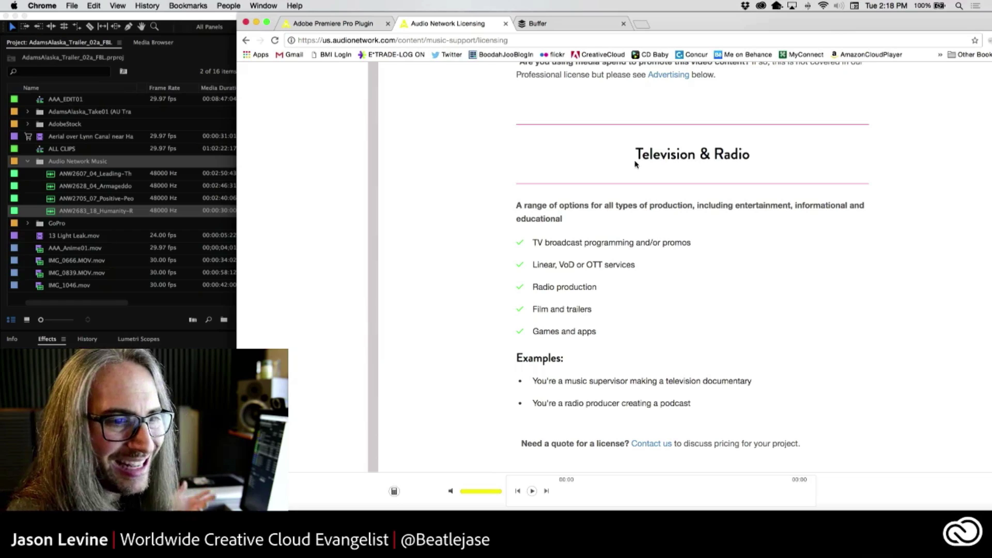
# Switch to Premiere Pro, view the refer-a-friend GoPro page linked at the end of the Audio Network track list, and return to Premiere Pro.
pyautogui.press('super+Tab')
pyautogui.scroll(-10, 487, 256)
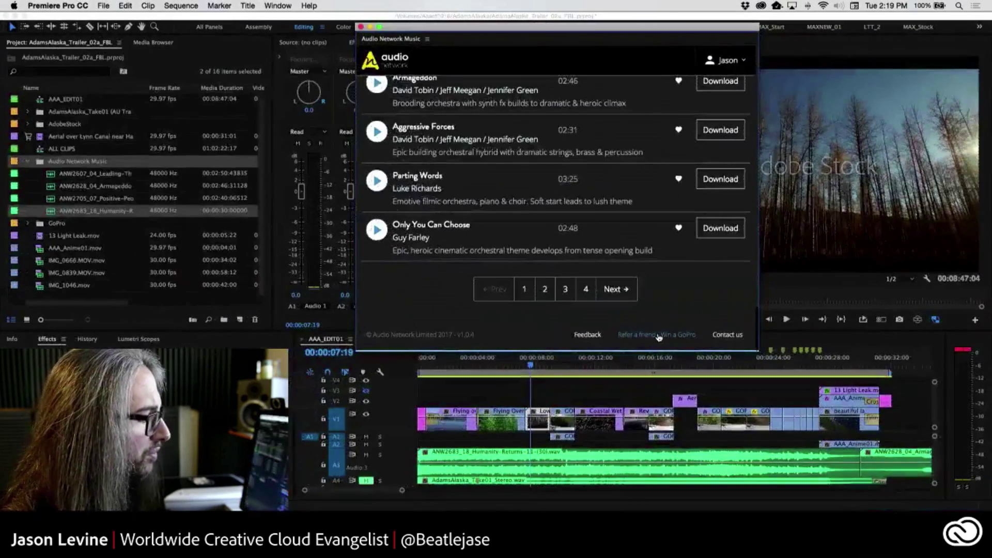
pyautogui.click(730, 336)
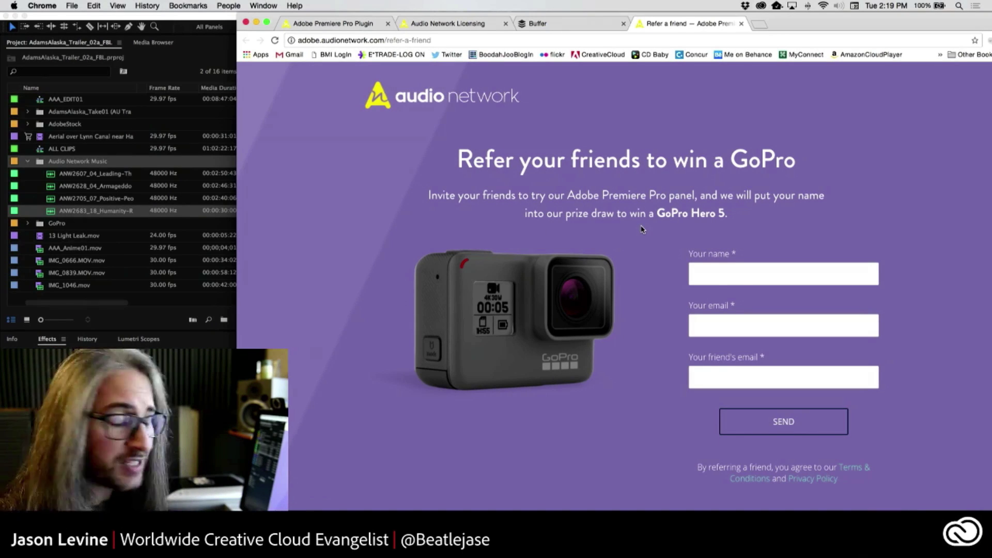
pyautogui.press('super+Tab')
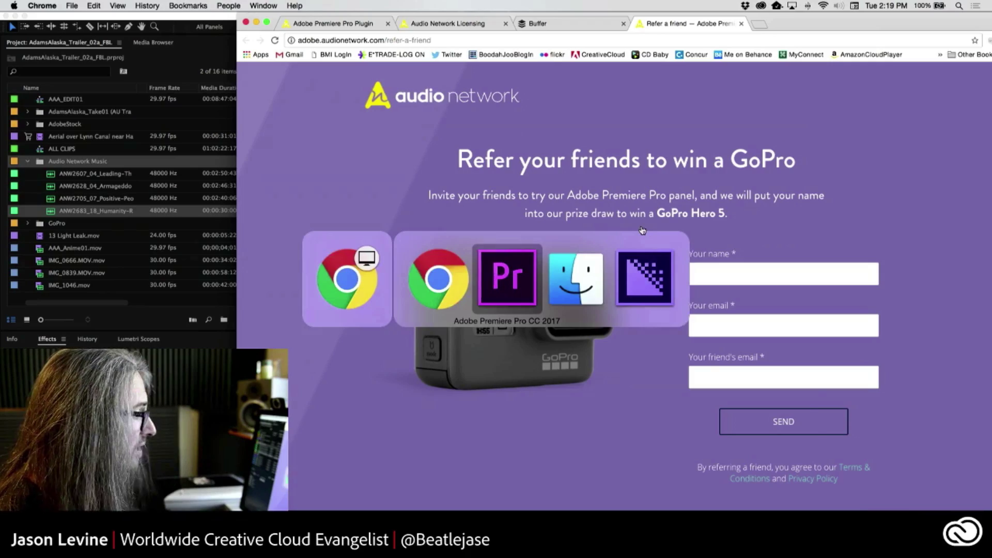